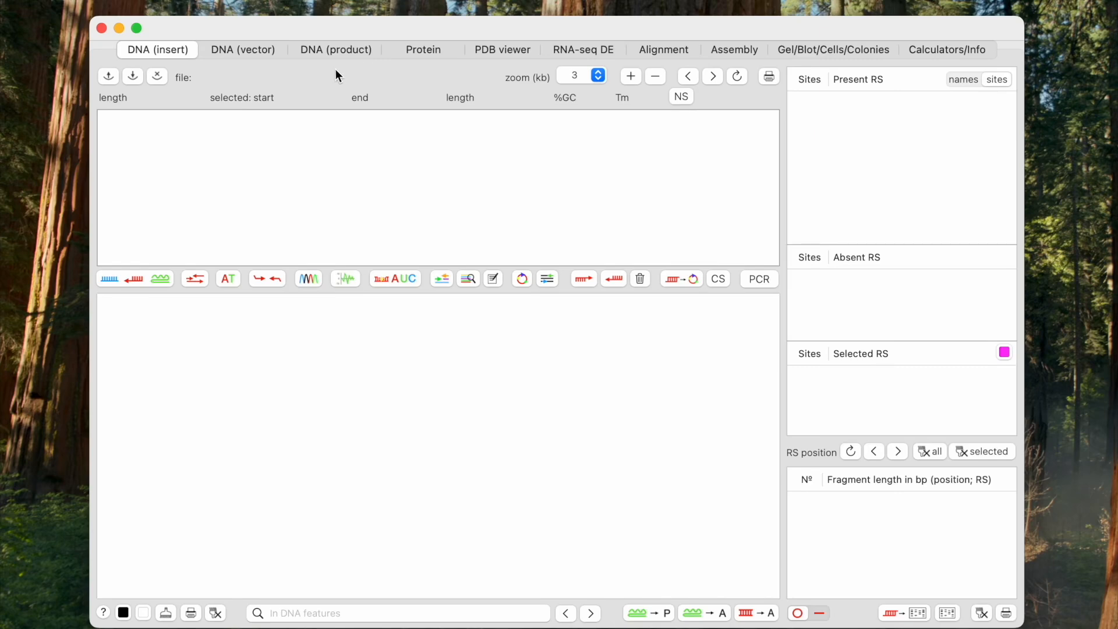
Open the GenBank file pE-SUMOpro Amp.gb from the DNA sequence files folder as the insert DNA
click(106, 82)
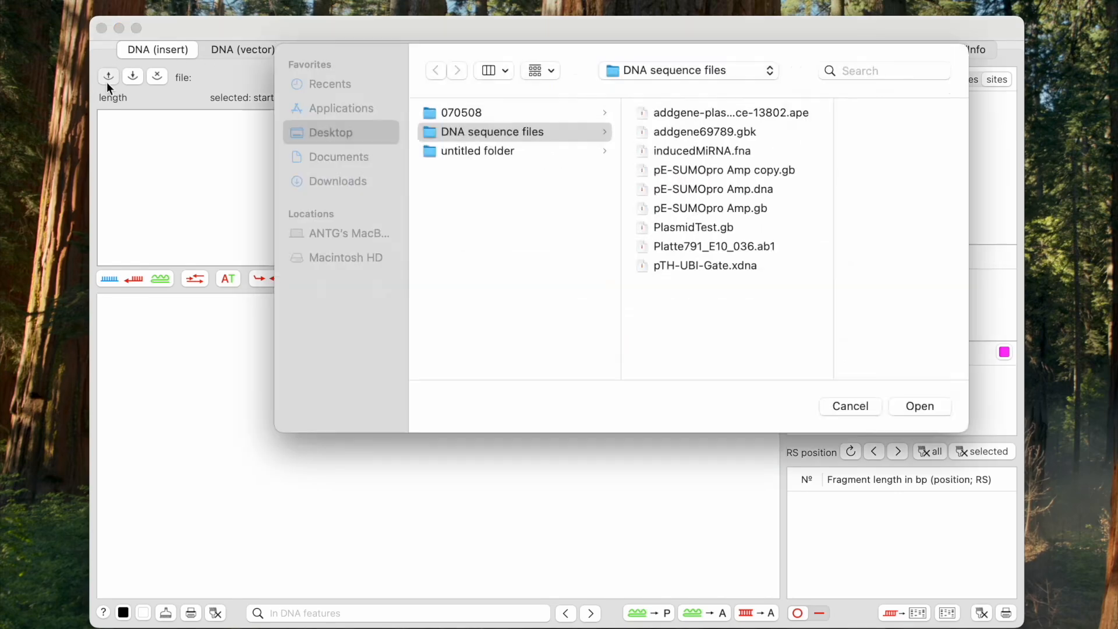
click(756, 210)
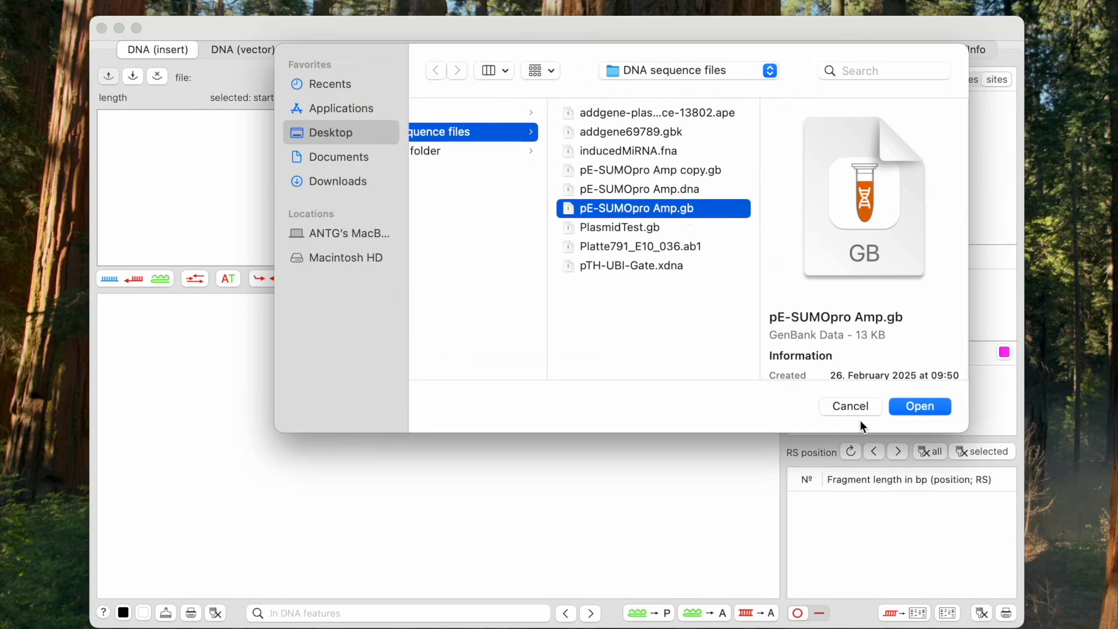
click(914, 407)
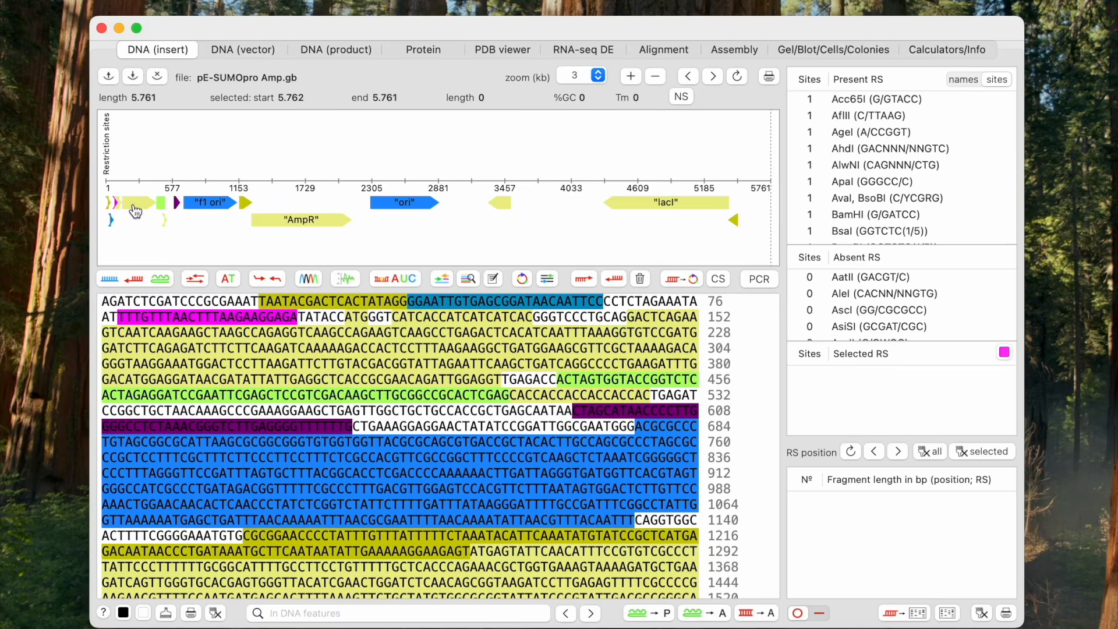
mouse_move(135, 210)
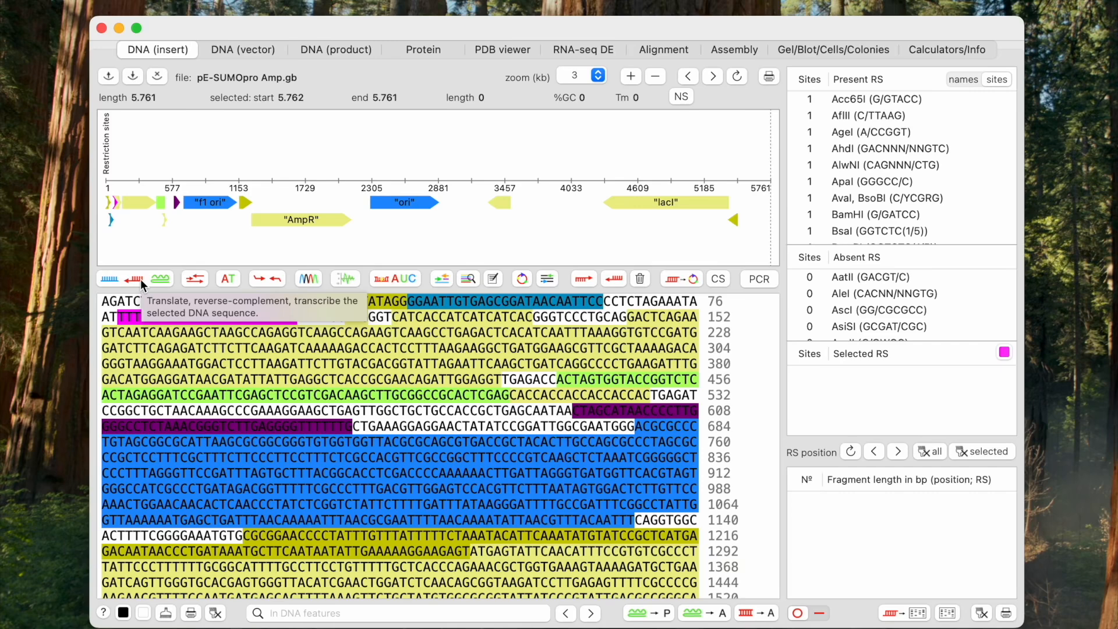
Select bases 168 to 1269 of the insert sequence and generate their RNA transcript, reverse complement and protein translation
click(222, 335)
drag(222, 334, 517, 557)
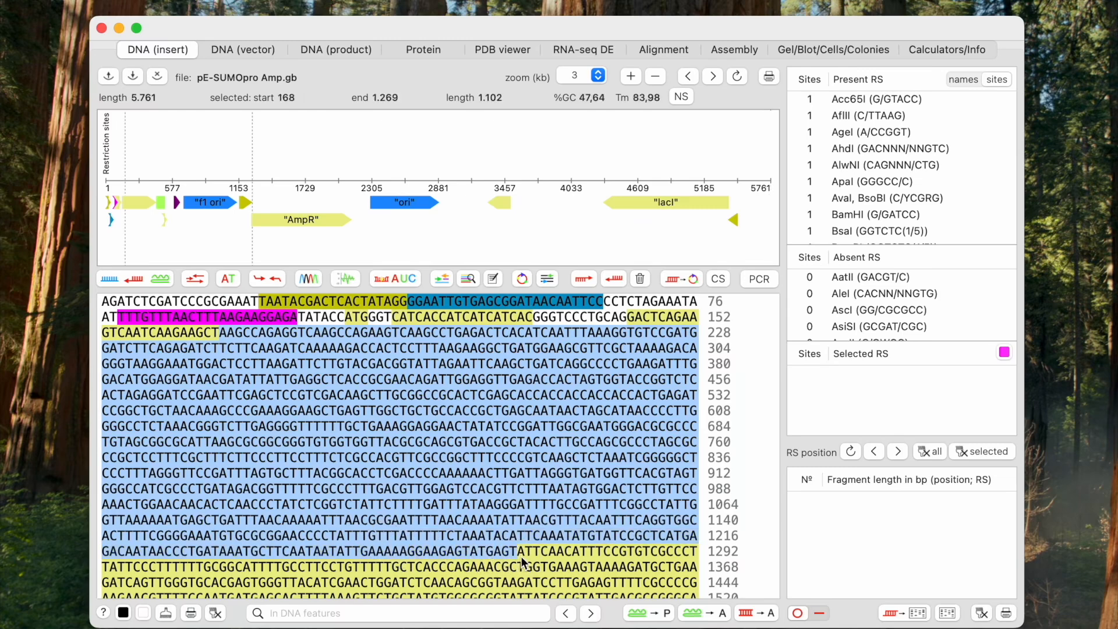
click(162, 279)
drag(388, 72, 405, 161)
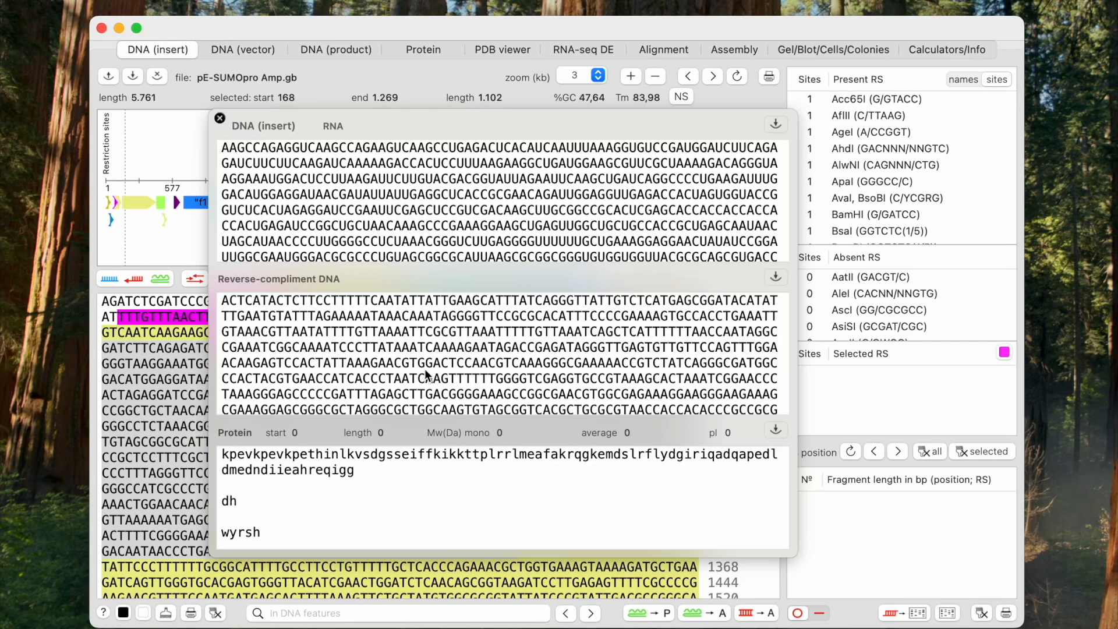
Look through the translated fragments, select the one beginning rrikrggcggyaq to read its protein properties, and close the results
scroll(376, 501, down, 4)
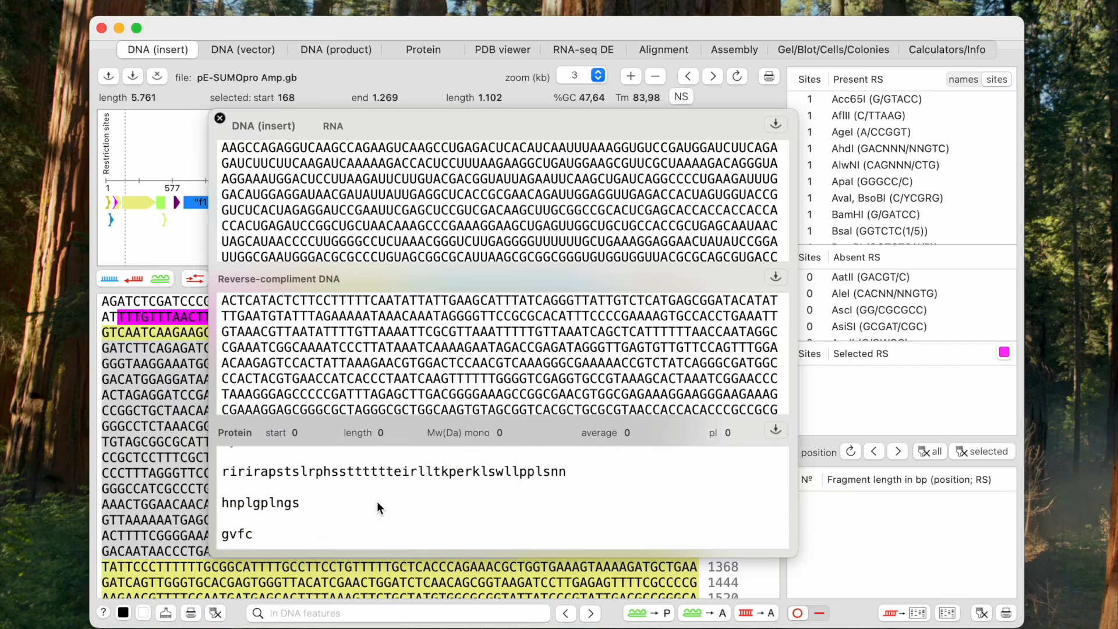
scroll(377, 506, down, 3)
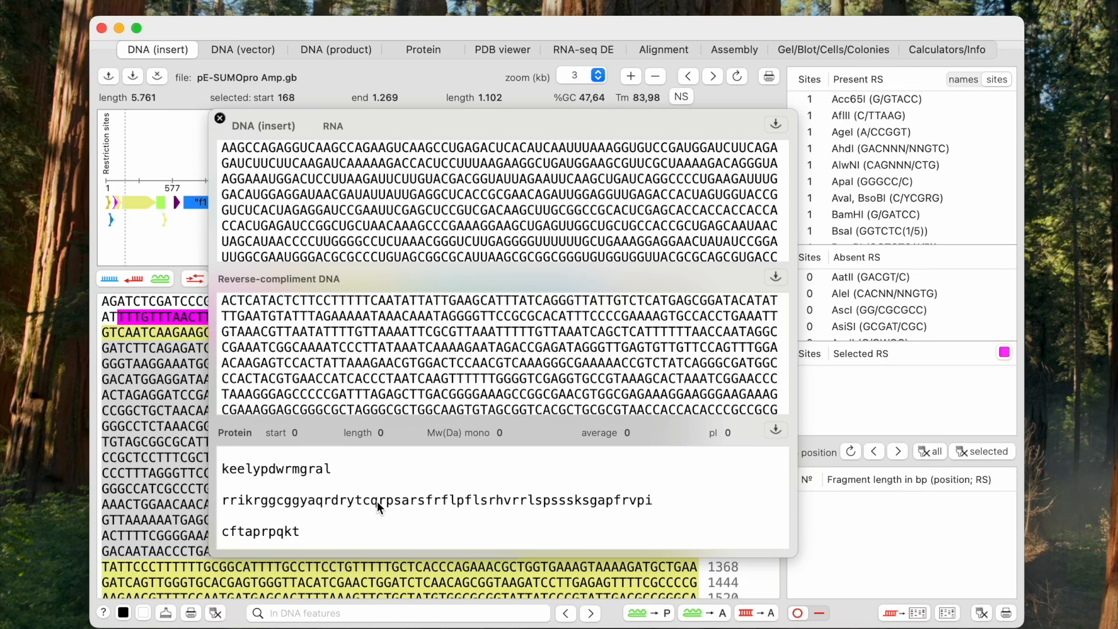
double_click(376, 502)
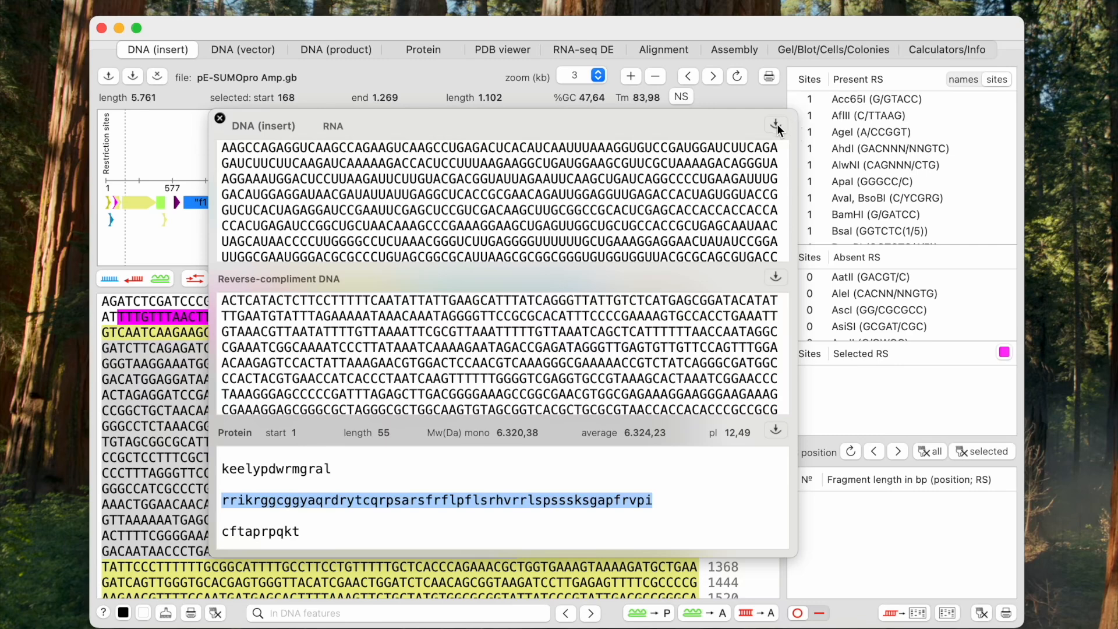
click(220, 118)
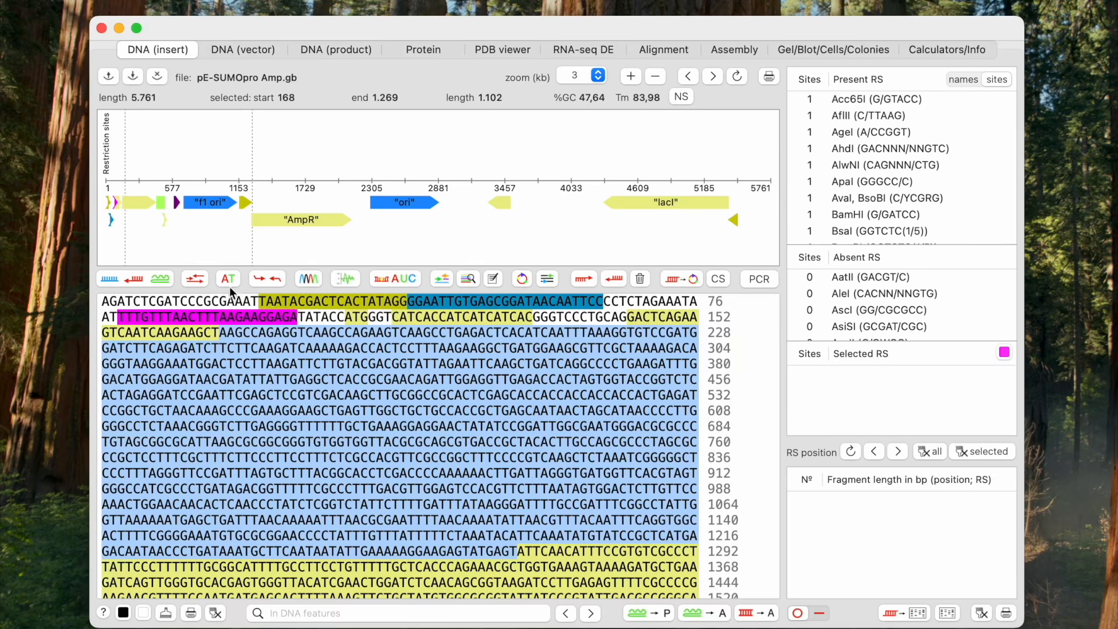
Search the selected DNA for ORFs of at least 100 bp, with both forward and reverse start codons set to All
click(202, 281)
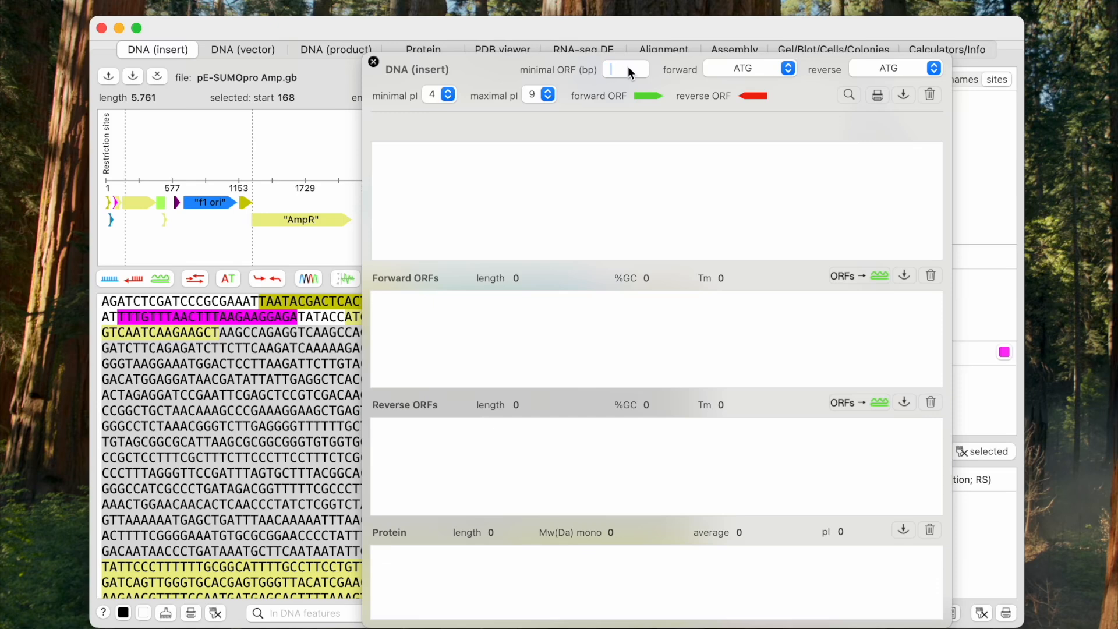
text(100)
click(790, 71)
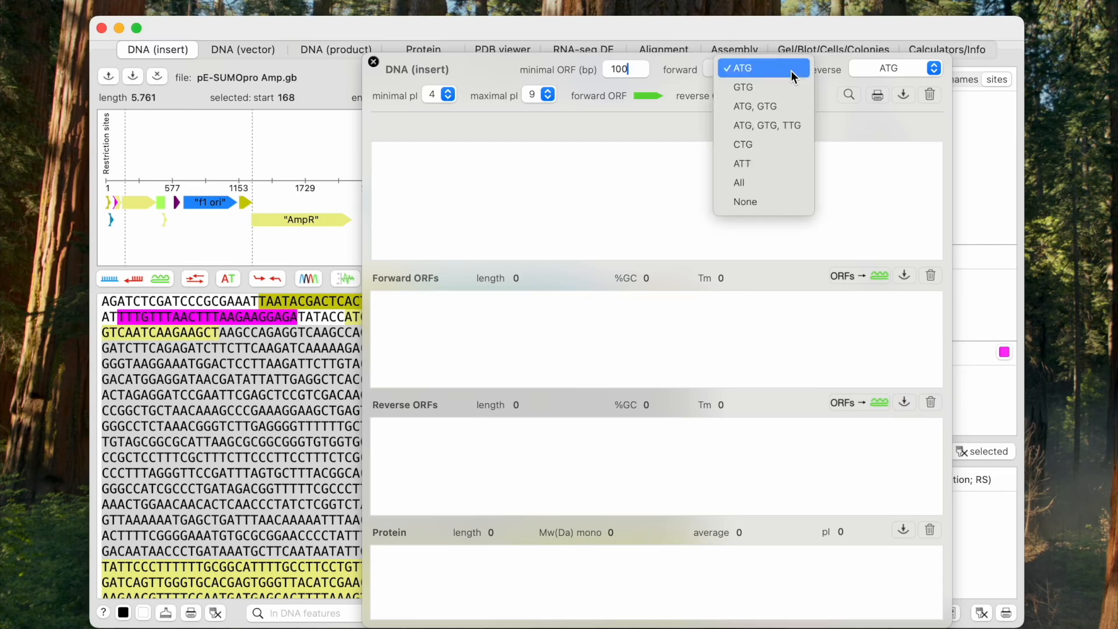
click(762, 184)
click(896, 68)
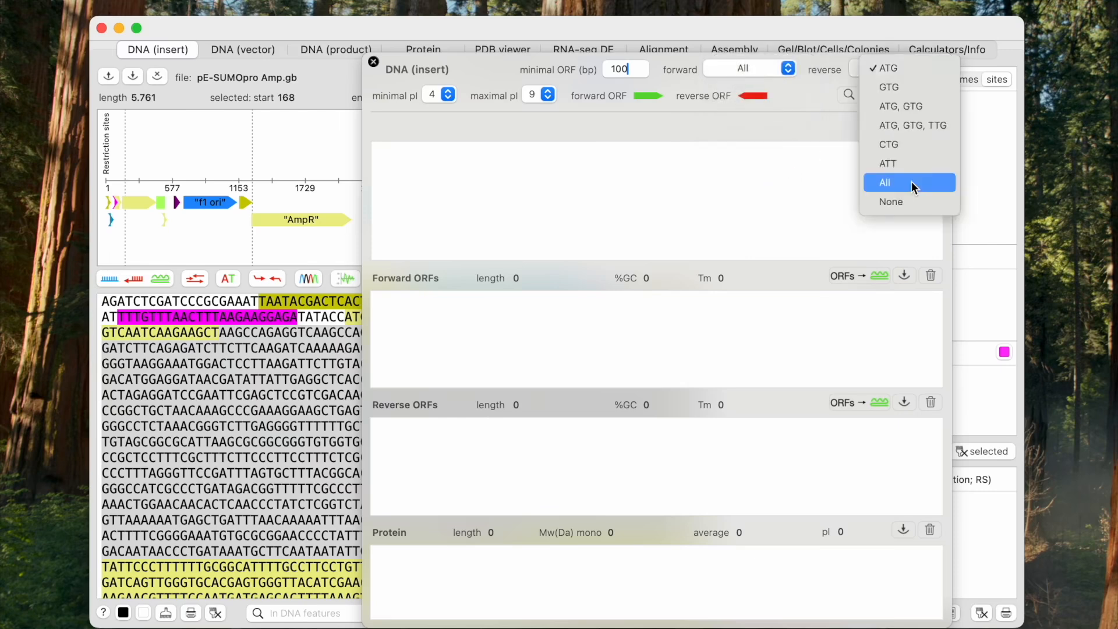
click(911, 184)
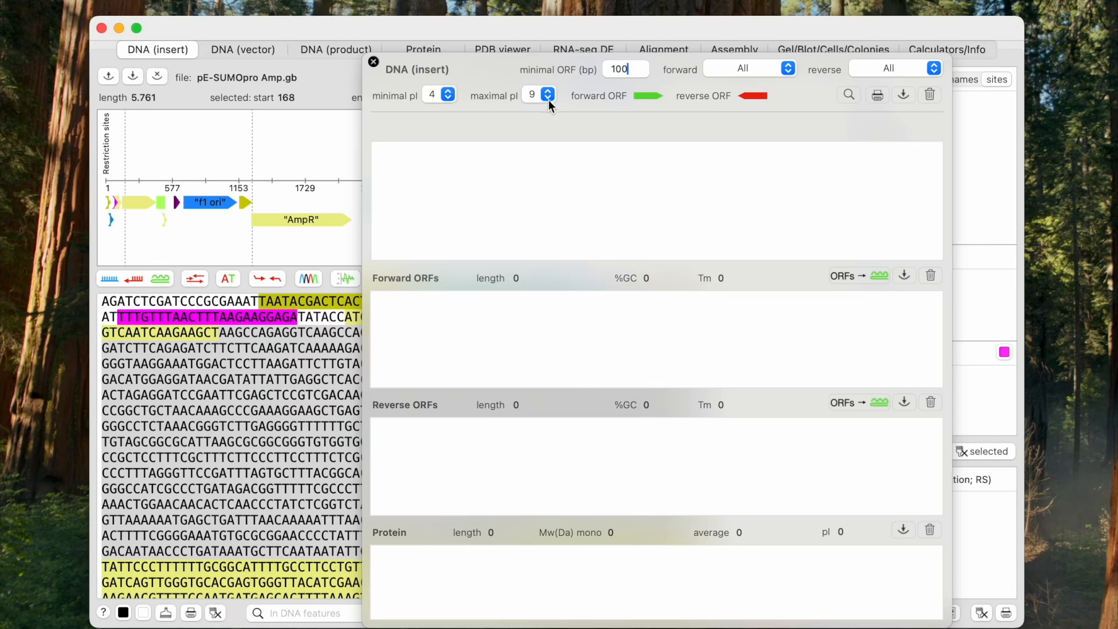
click(853, 96)
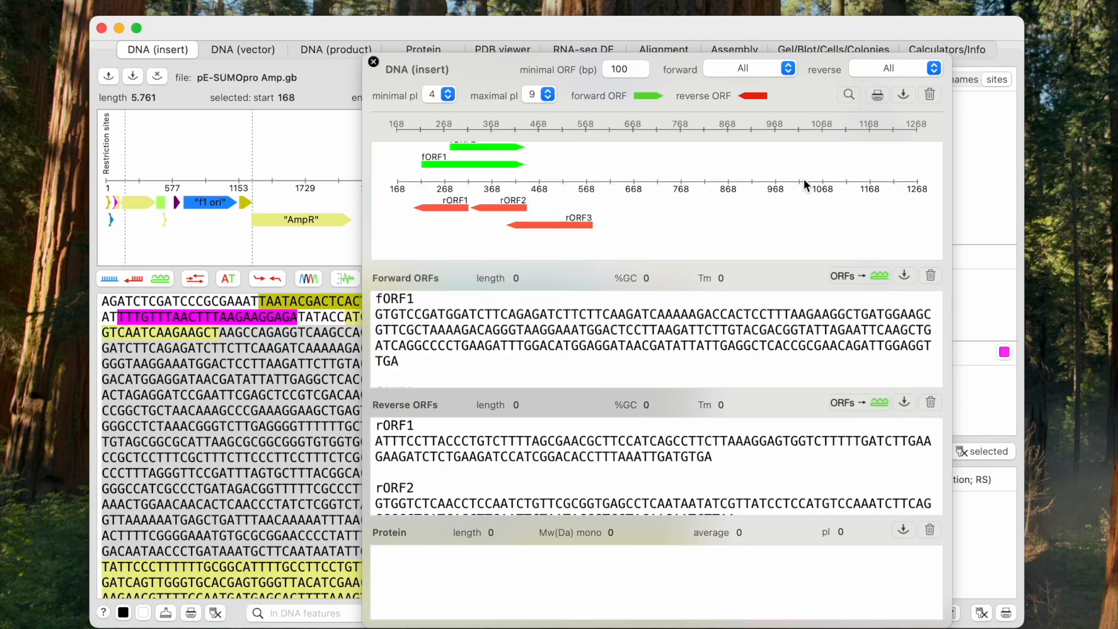
Examine the forward and reverse ORFs, highlight fORF2 to view its location and translation, and close the ORF results
scroll(803, 185, up, 3)
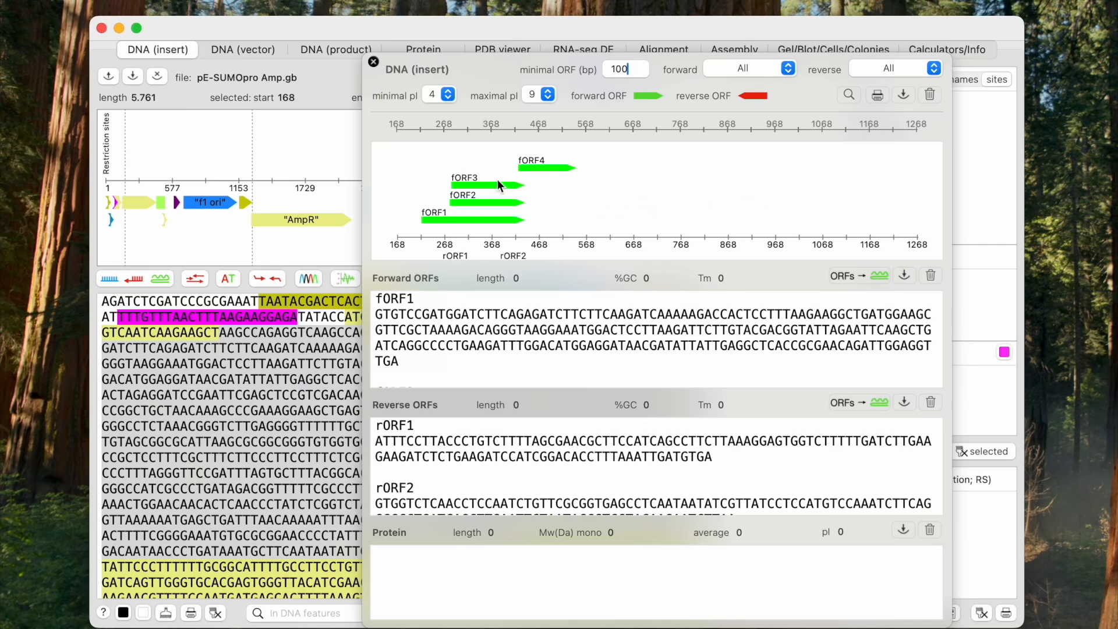
scroll(515, 190, down, 3)
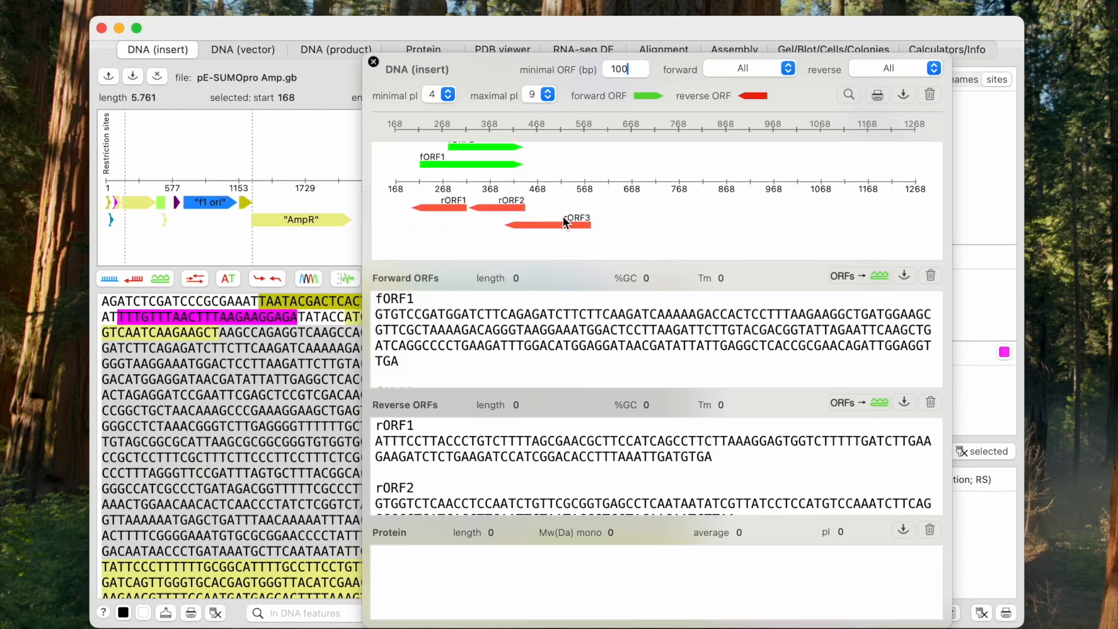
scroll(562, 319, down, 5)
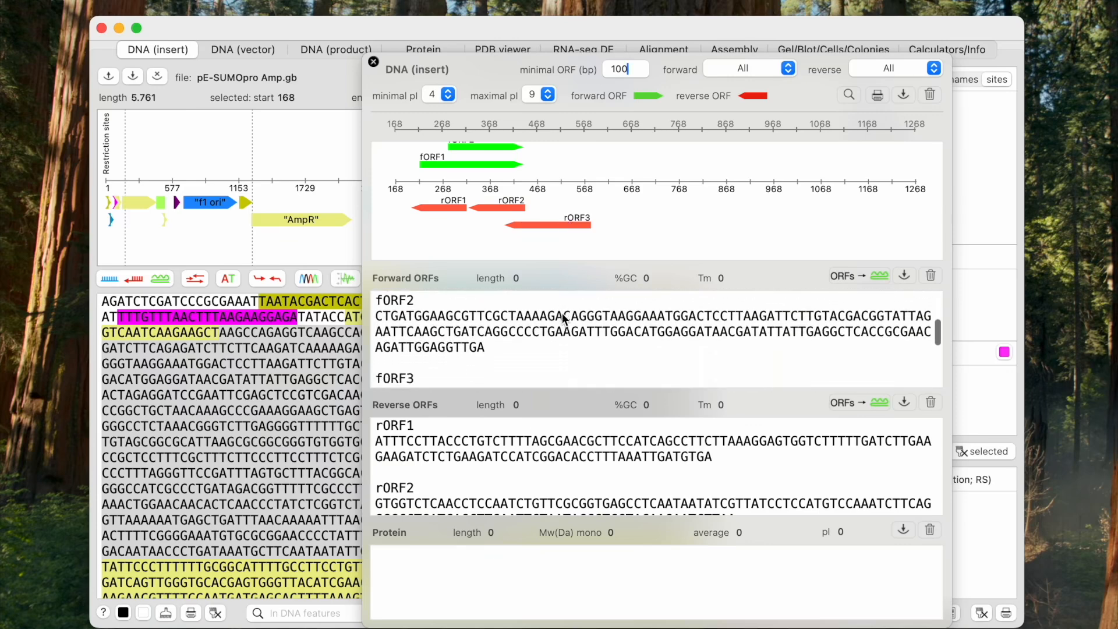
scroll(562, 319, down, 3)
scroll(563, 319, up, 5)
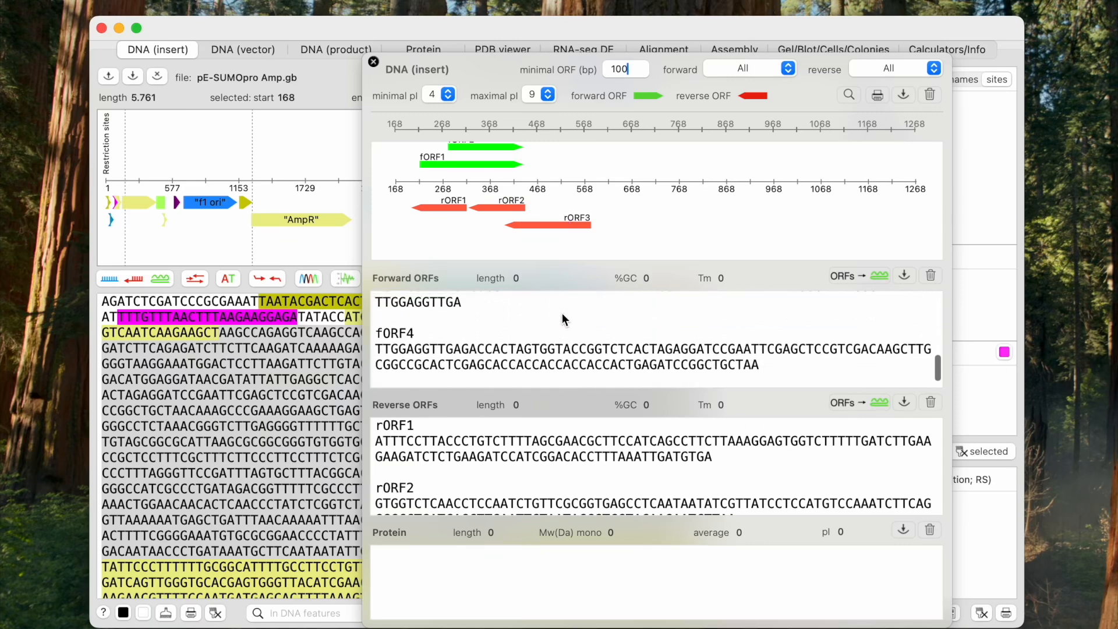
click(563, 335)
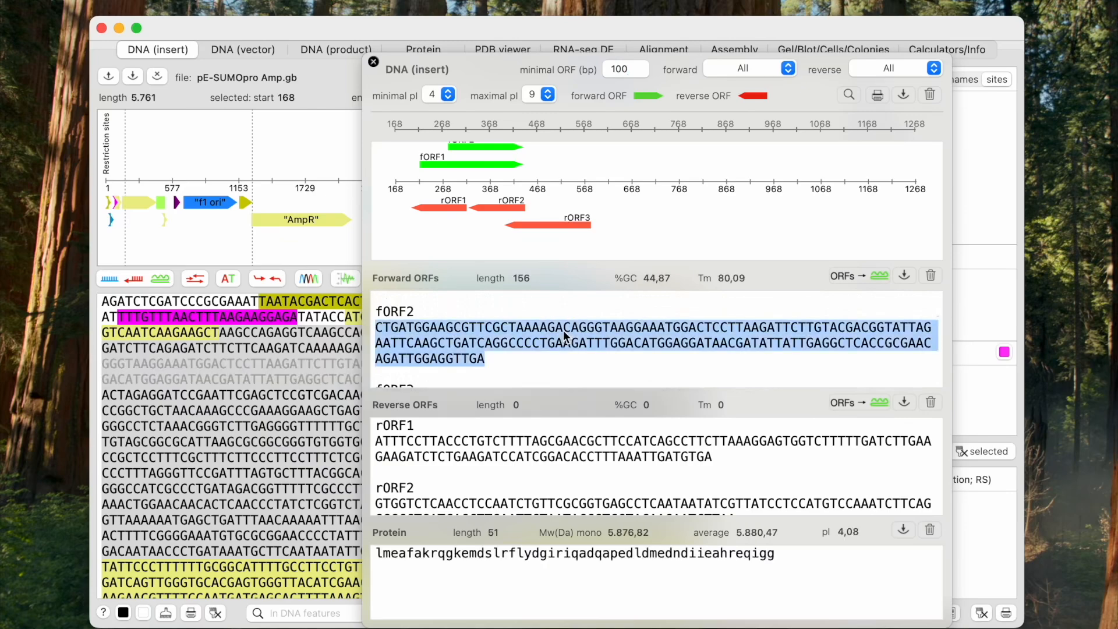
drag(495, 74, 571, 61)
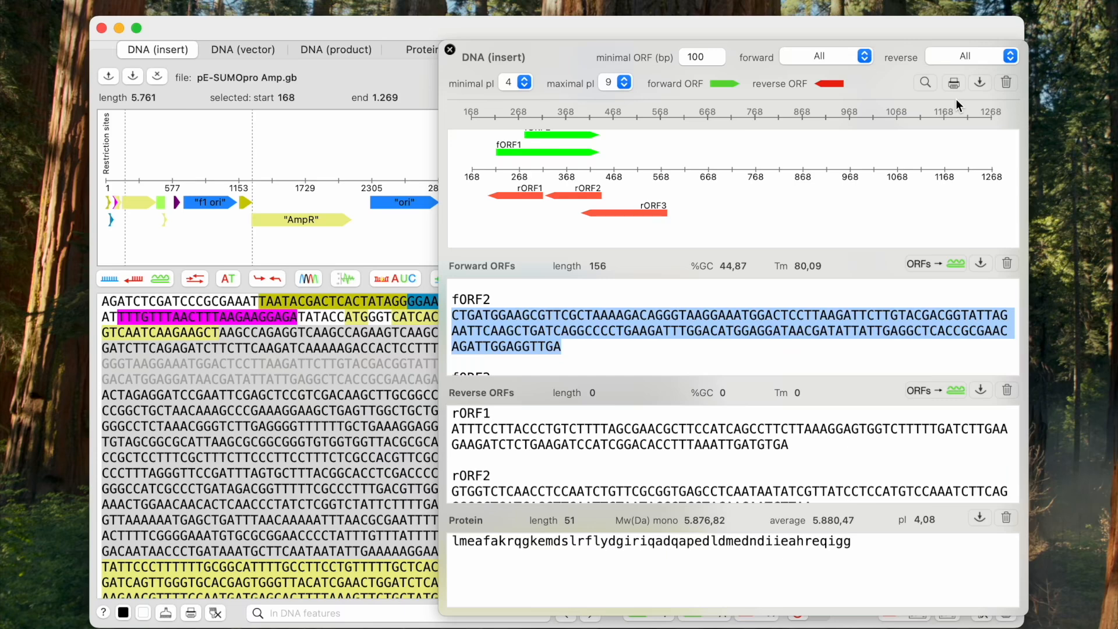
click(790, 317)
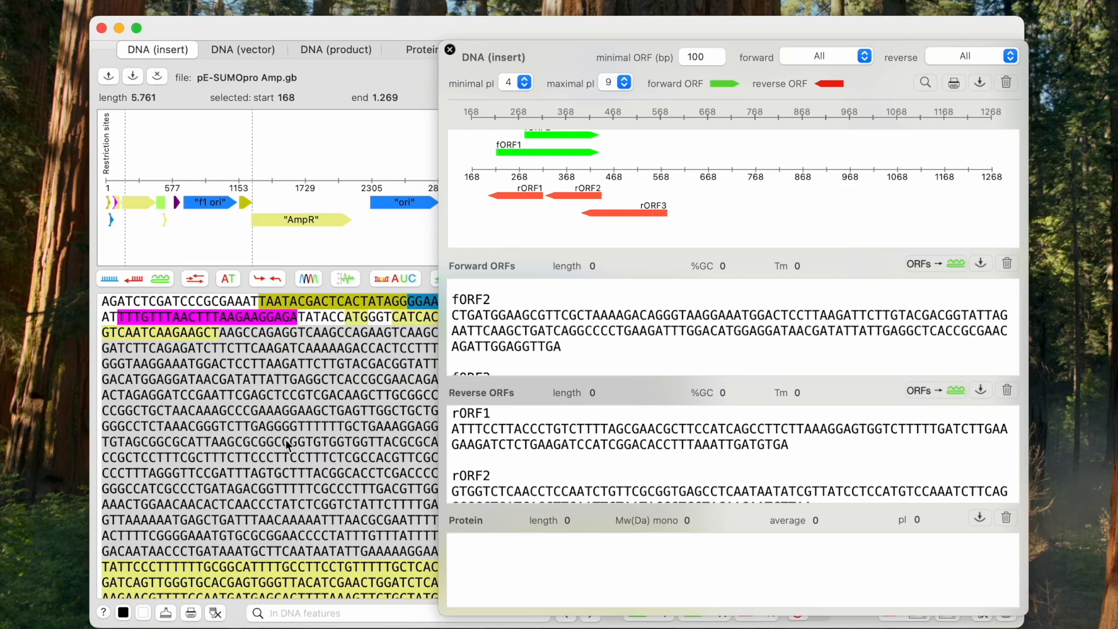
click(450, 49)
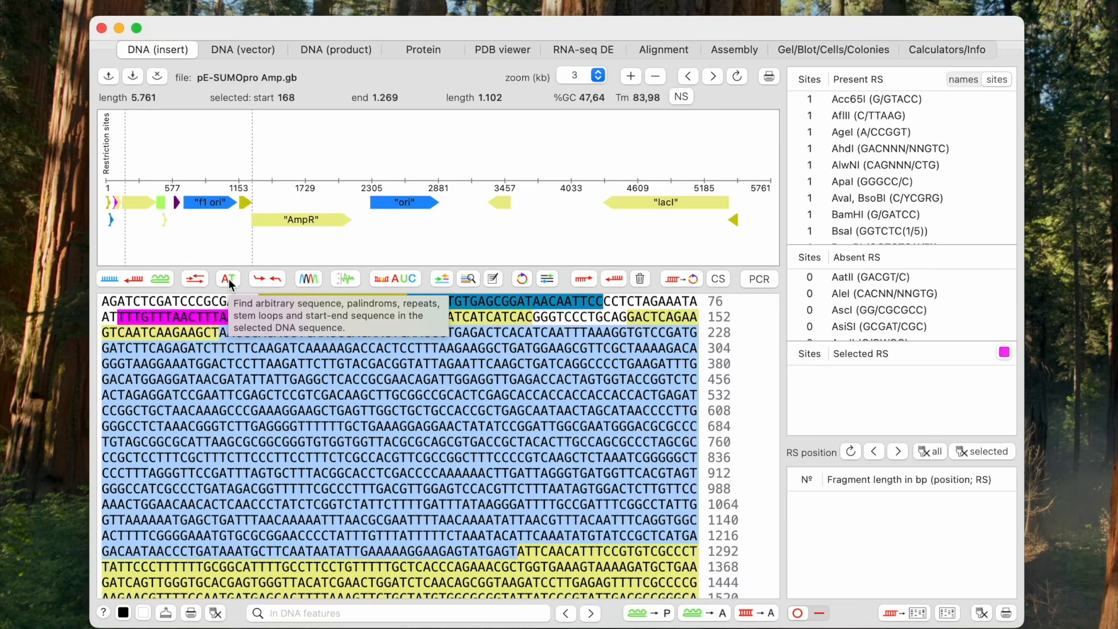
Search the selected DNA for palindromes of 7 to 20 bp and for repeats of 6 to 20 bp, including inverted ones
click(229, 281)
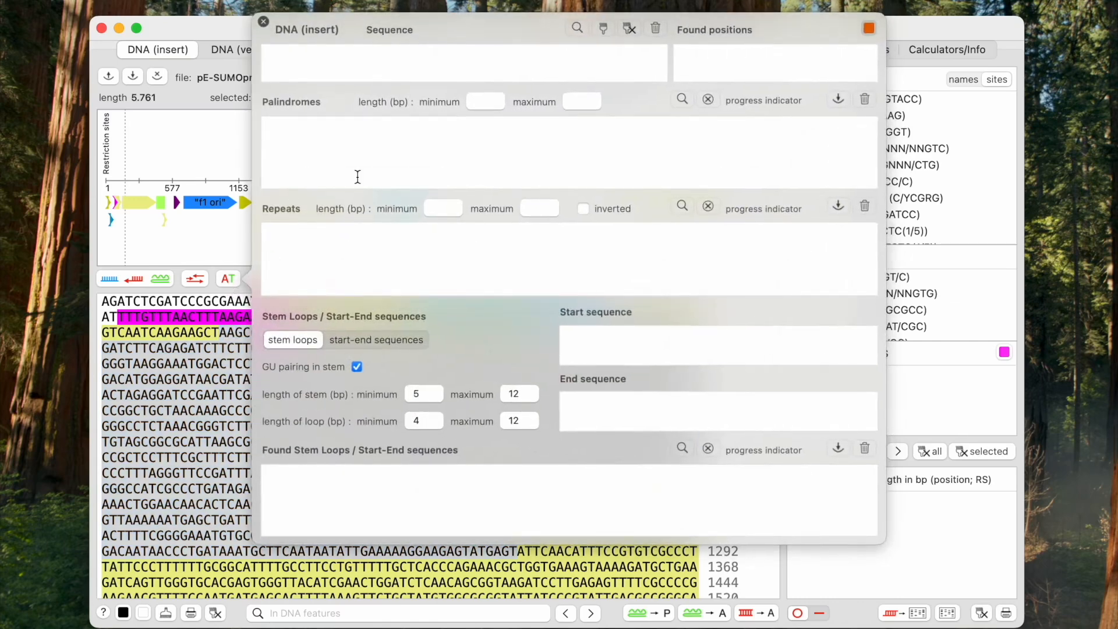
drag(512, 34, 613, 85)
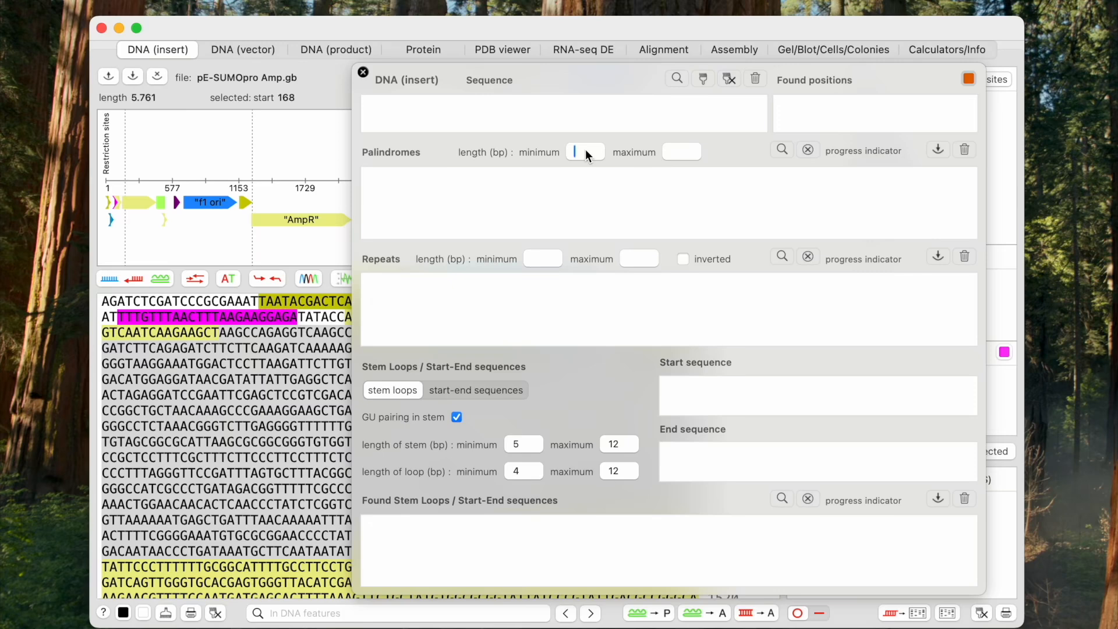
text(7)
click(673, 153)
text(20)
click(552, 263)
text(6)
key(Tab)
text(20)
click(684, 260)
click(782, 150)
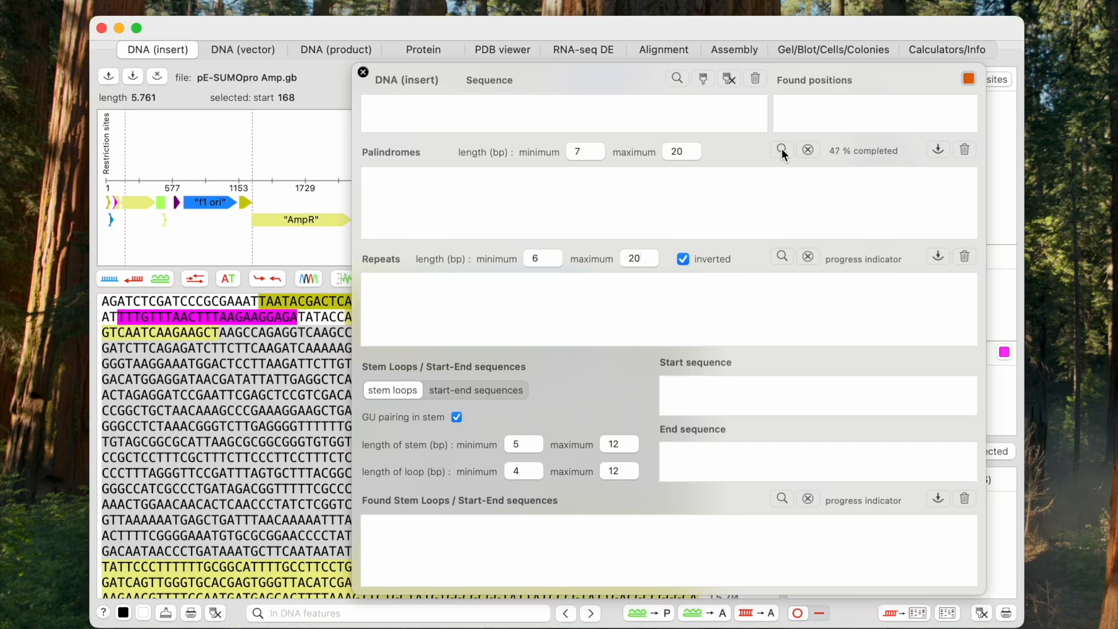
click(782, 258)
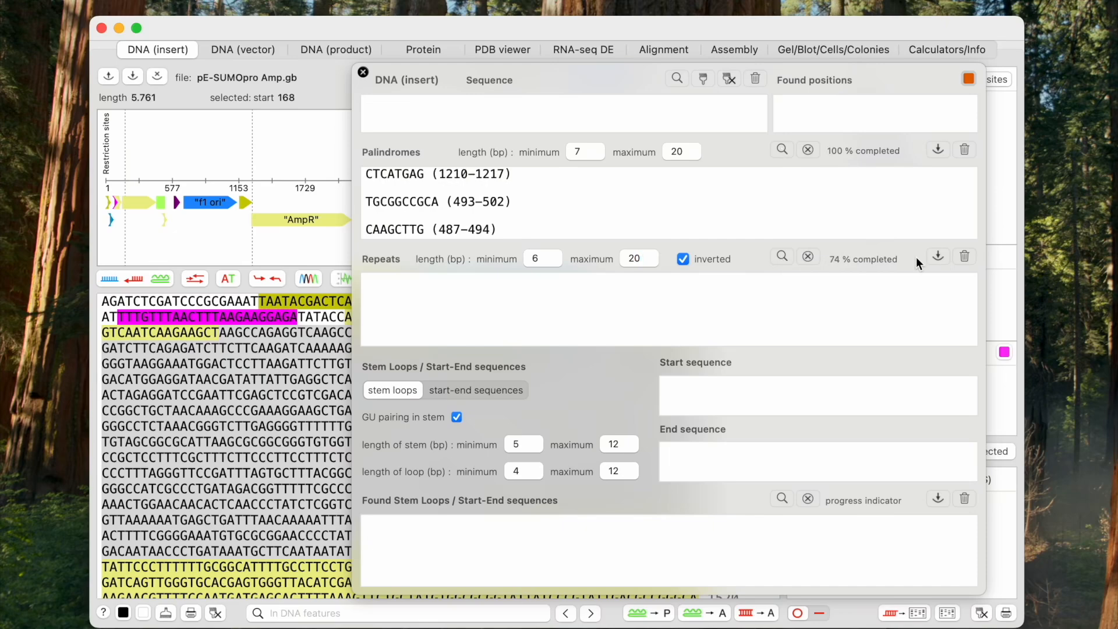
Locate the palindrome TGCGGCCGCA and the repeat GATCTTC in the DNA sequence by highlighting each one
double_click(398, 201)
drag(452, 76, 620, 95)
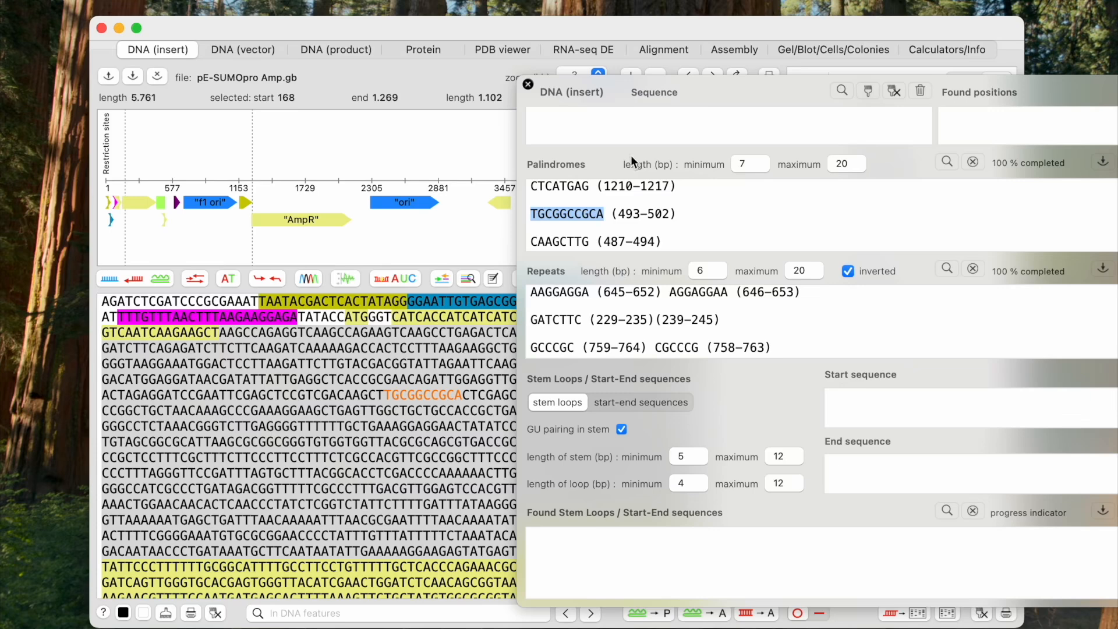
click(706, 216)
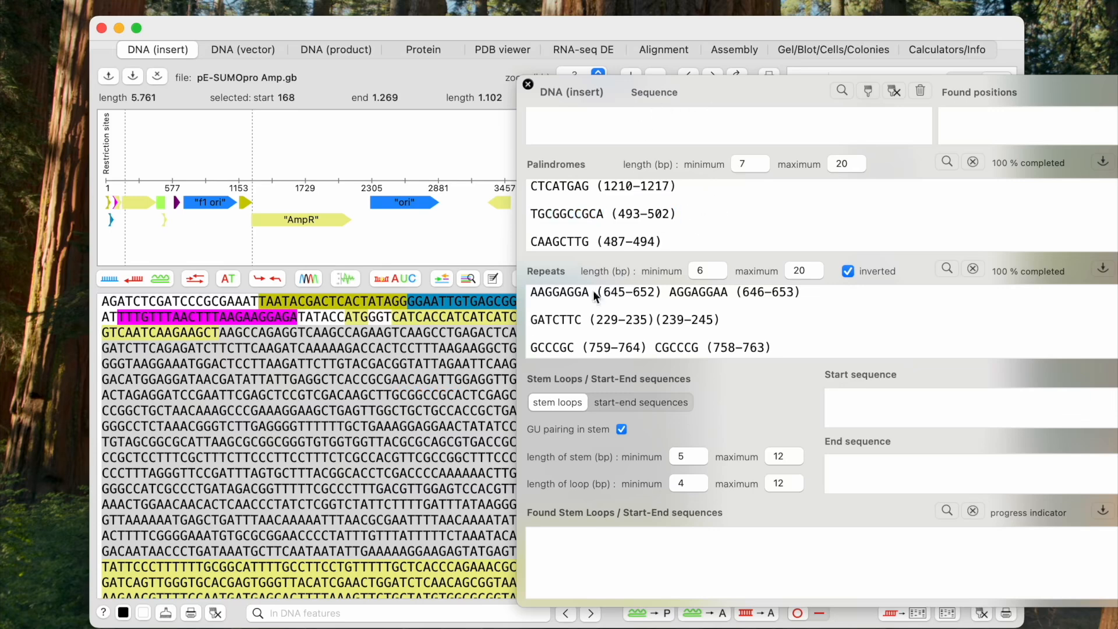
double_click(556, 321)
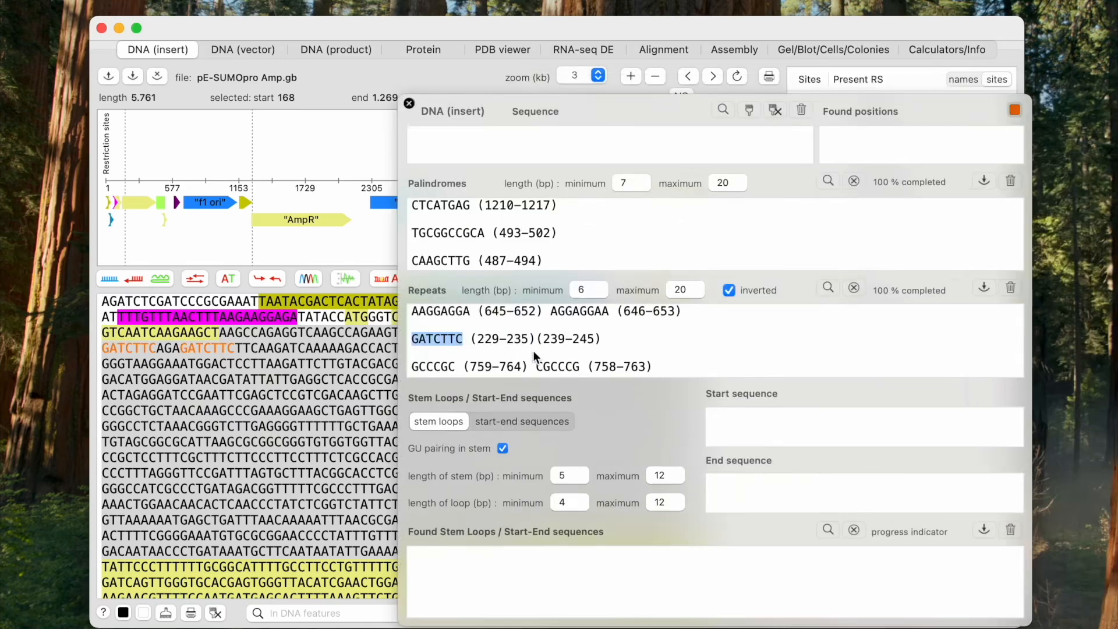
drag(783, 88, 664, 108)
click(620, 341)
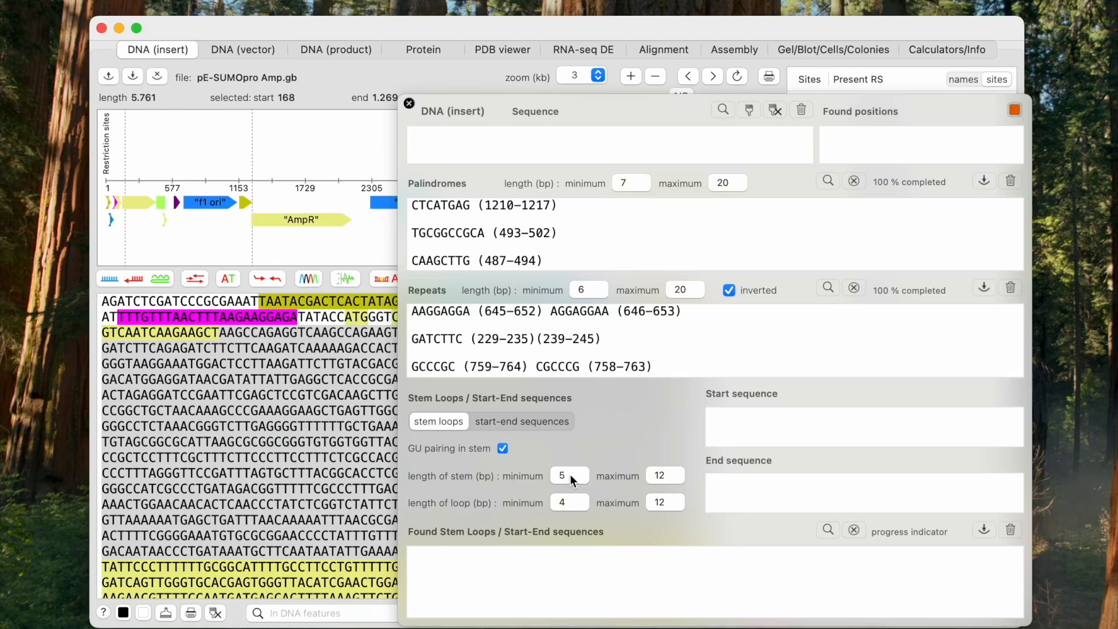
Search for stem loops with GU pairing, 5 to 12 bp stems and 4 to 12 bp loops, and locate GTTAAAAAATGAGCTGATTTAAC in the DNA
click(828, 529)
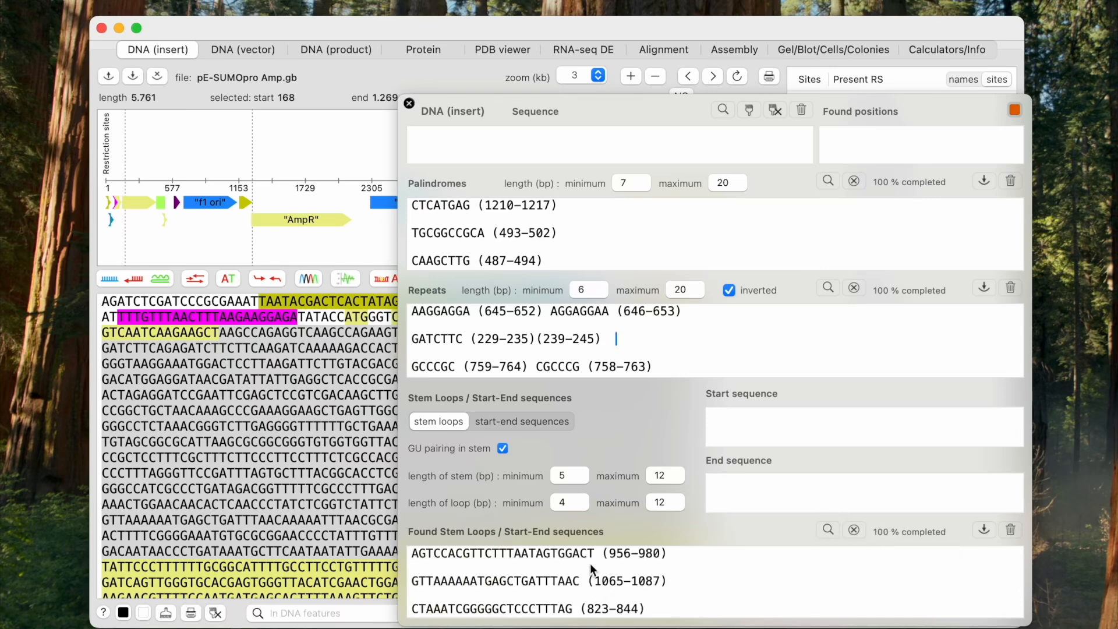
click(523, 581)
double_click(523, 581)
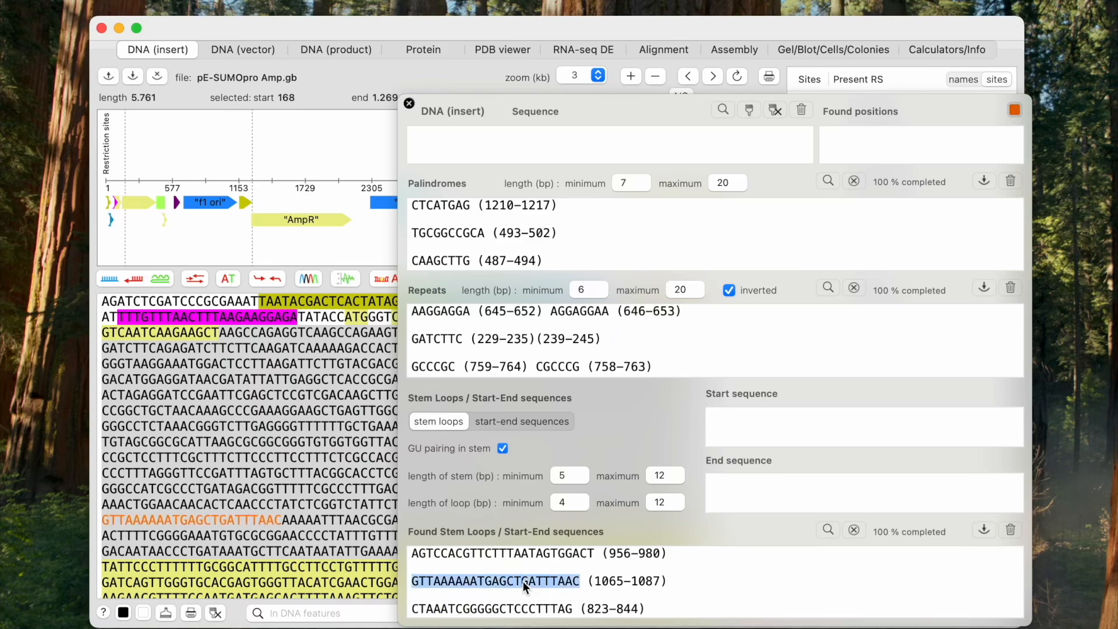
click(712, 583)
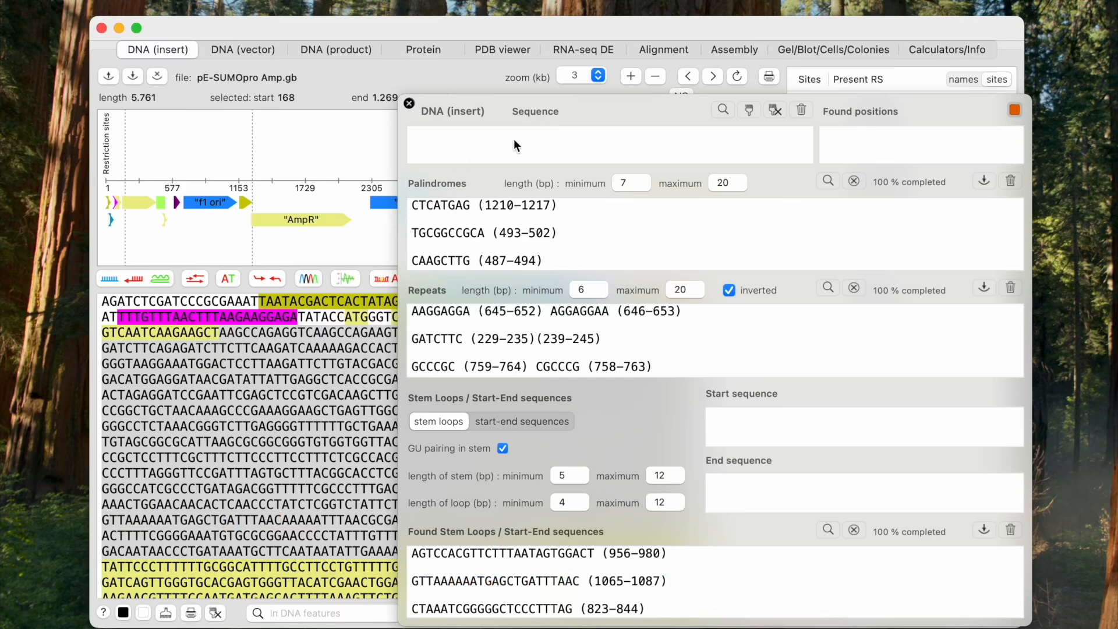
Copy the fragment AGGATAACGATATTATTGA at bases 388–406, and select the DNA from base 85 to 1315 as the search region
click(173, 350)
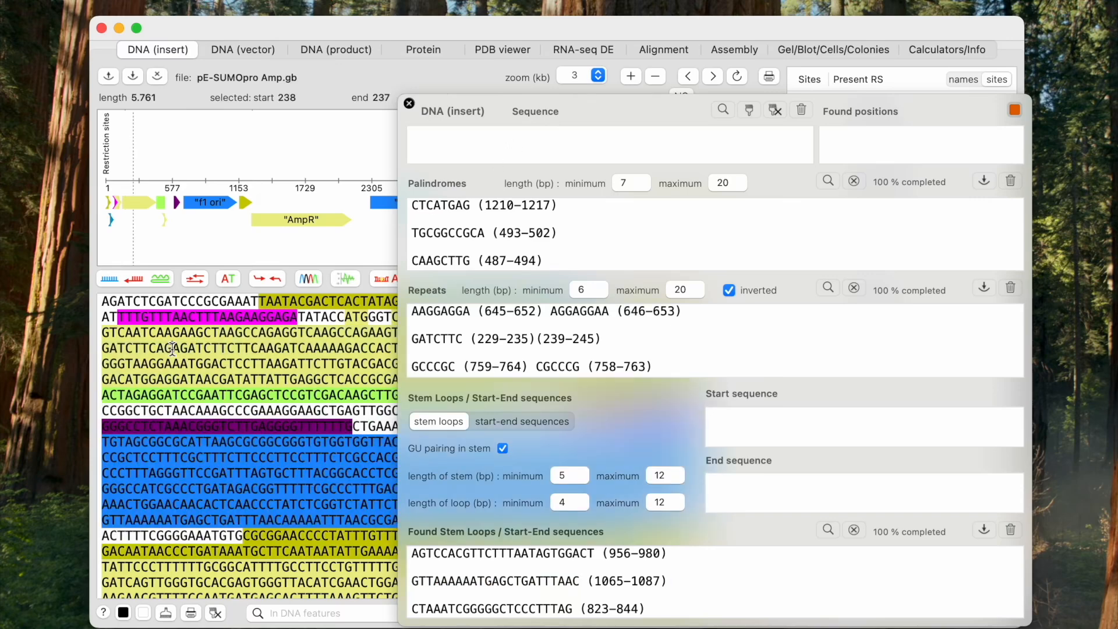
drag(158, 379, 304, 377)
key(super+c)
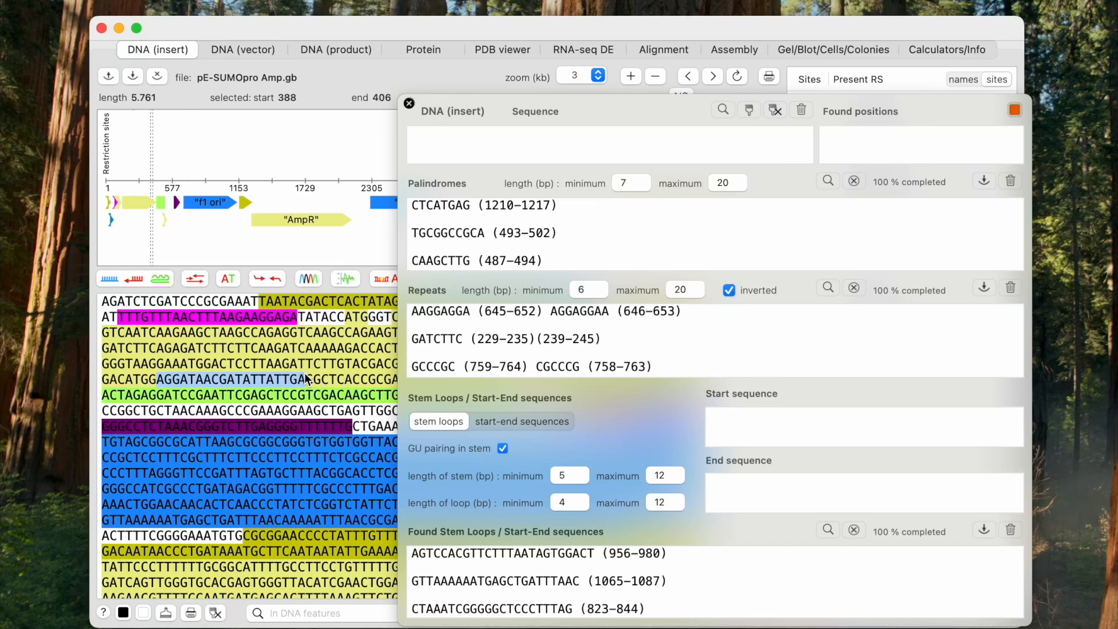
click(221, 337)
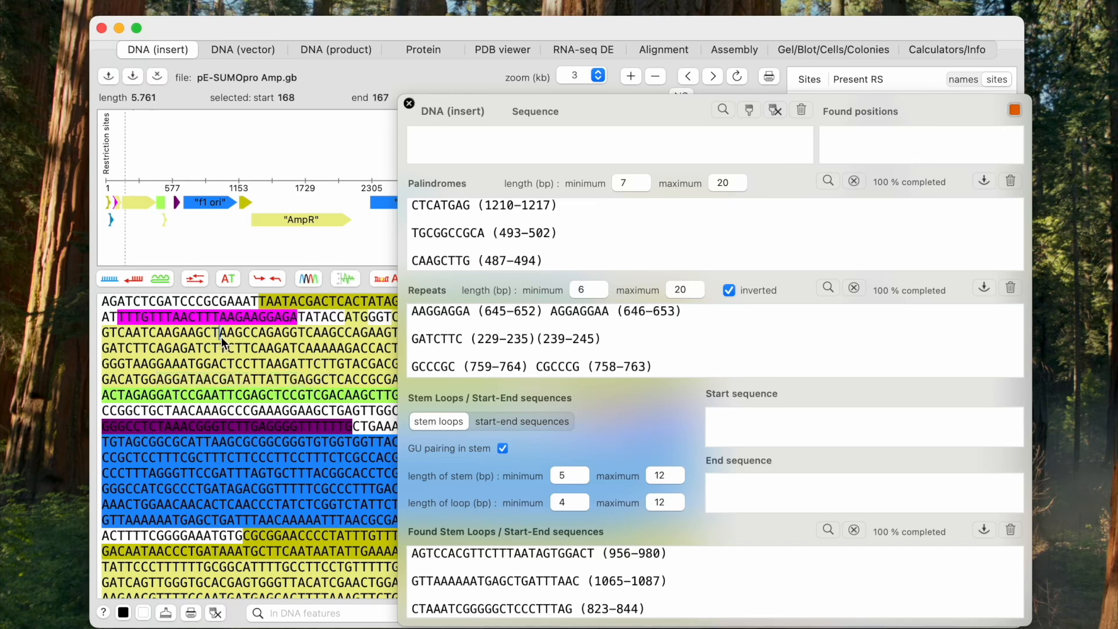
drag(166, 321, 281, 564)
Search the selected DNA for the copied sequence AGGATAACGATATTATTGA, highlight the match in the sequence, and clear the highlight
click(487, 135)
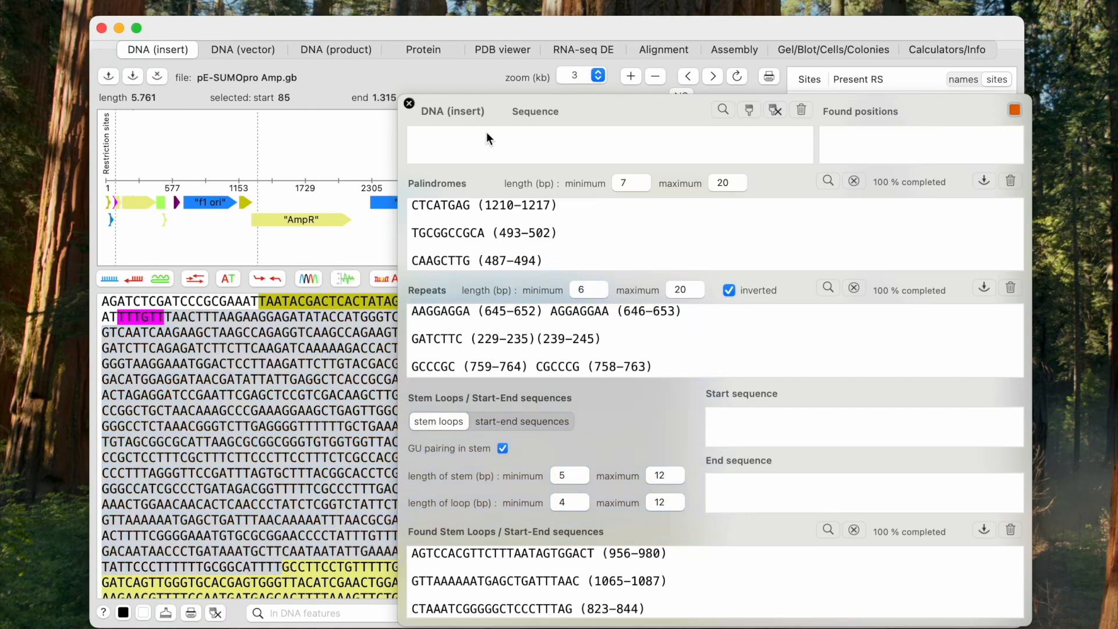
key(super+v)
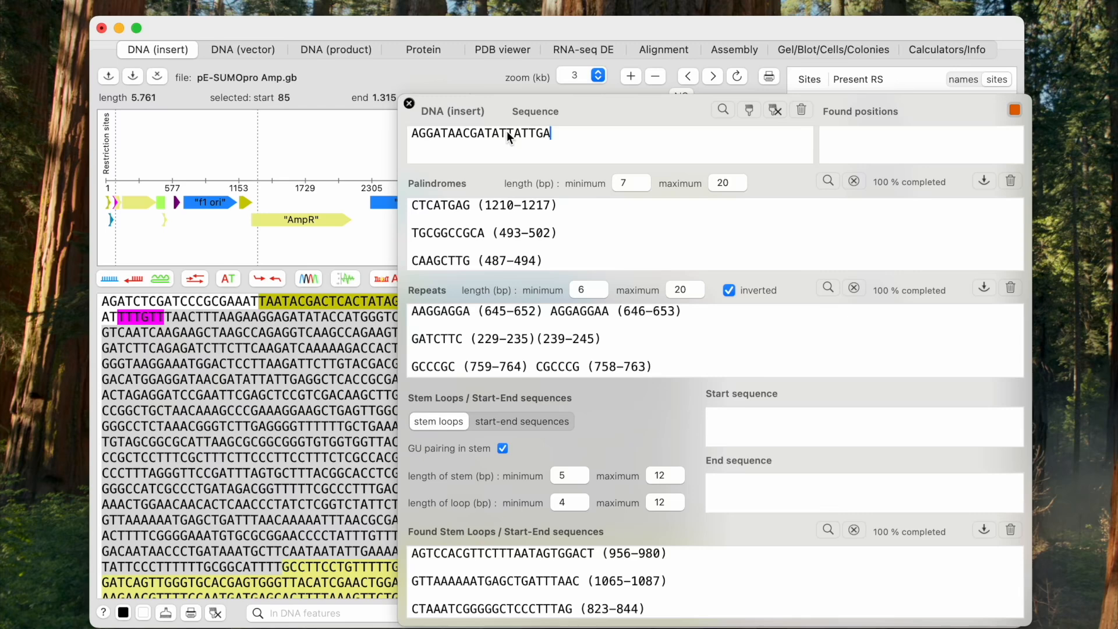
click(725, 110)
click(751, 110)
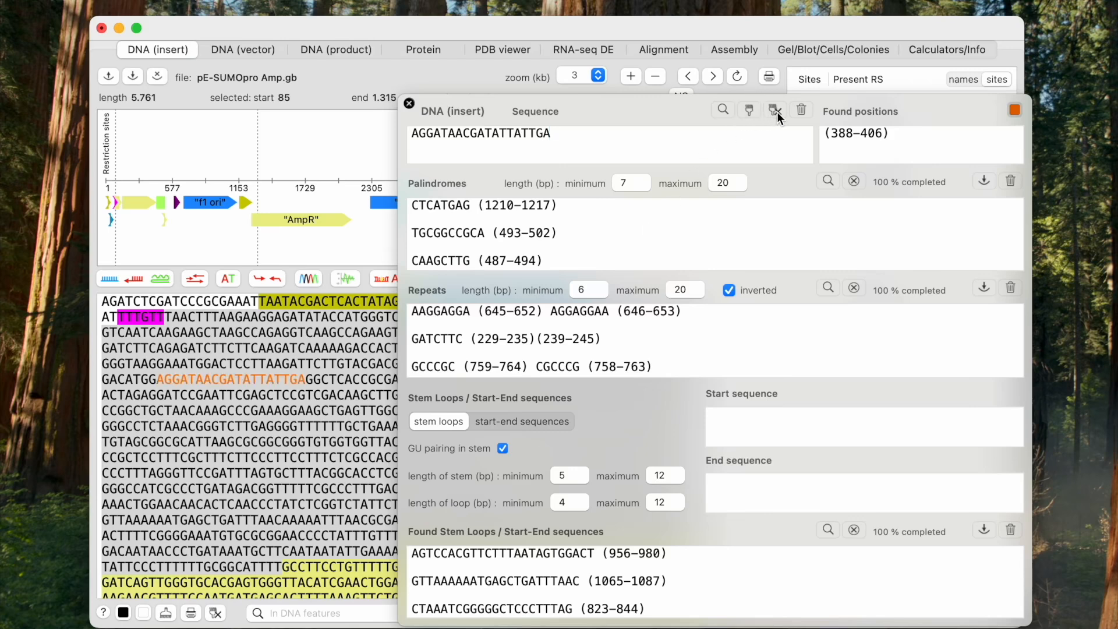
click(775, 110)
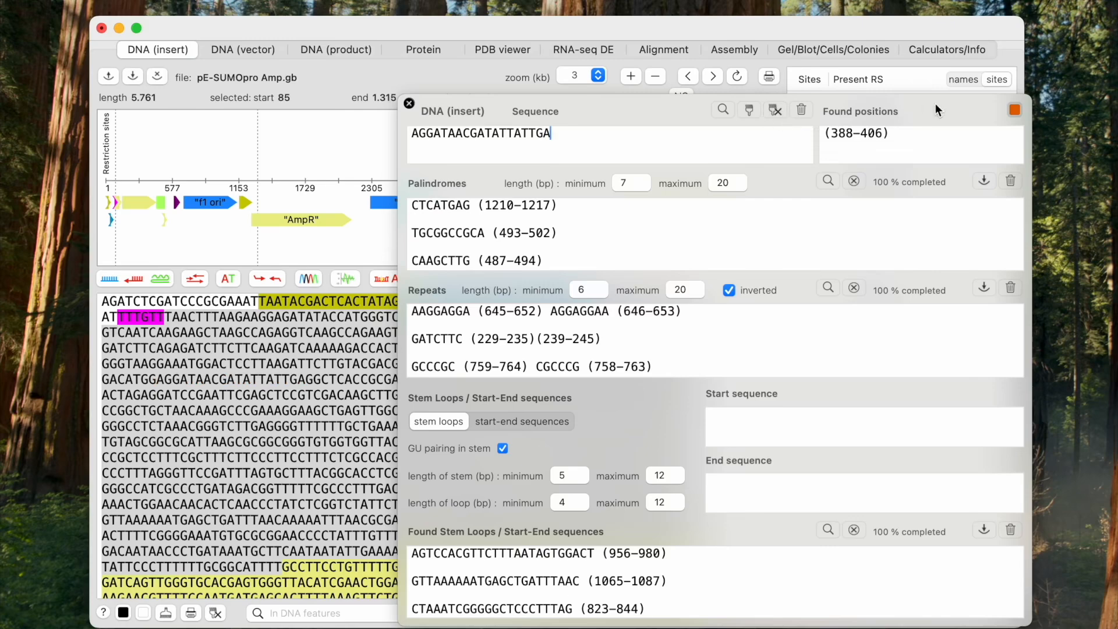
View the highlight colour options, switch the stem loop search mode to start-end sequences, and close the search window
click(1014, 110)
click(1014, 109)
click(553, 421)
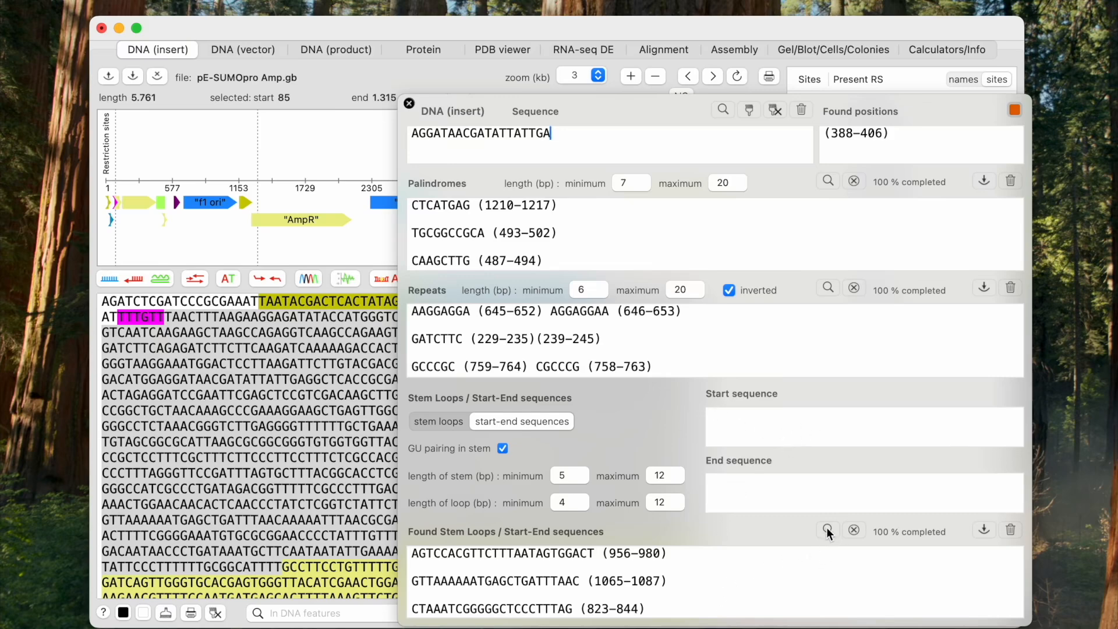
click(409, 103)
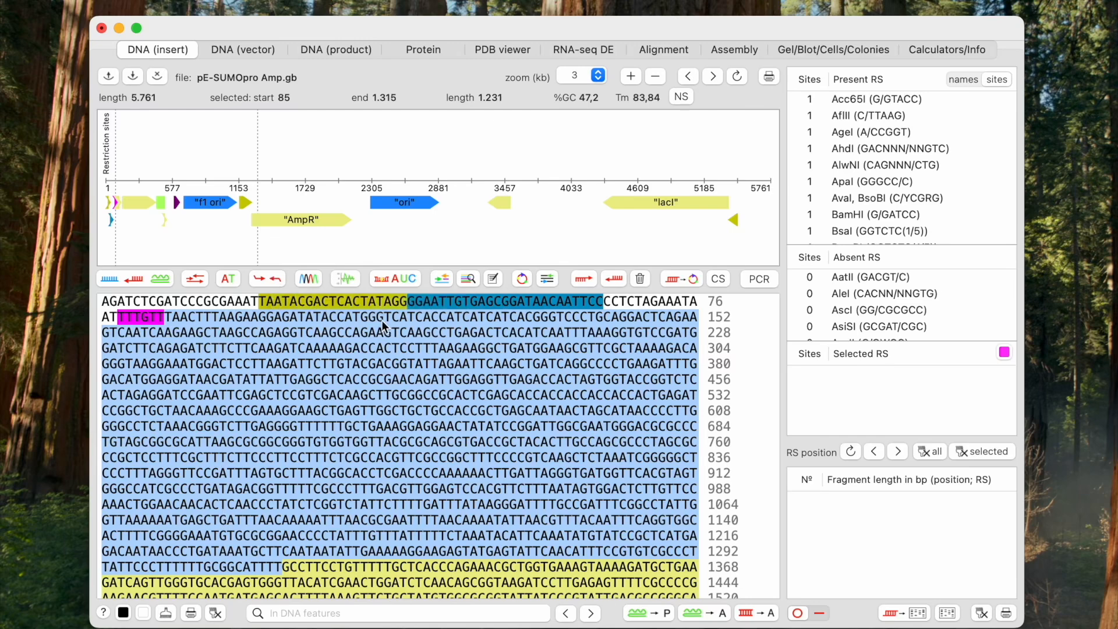
Open the primer design for the selected DNA and set cloning and sequencing primers to 5' end ttttt, restriction site ATGCAT and length 20
click(270, 280)
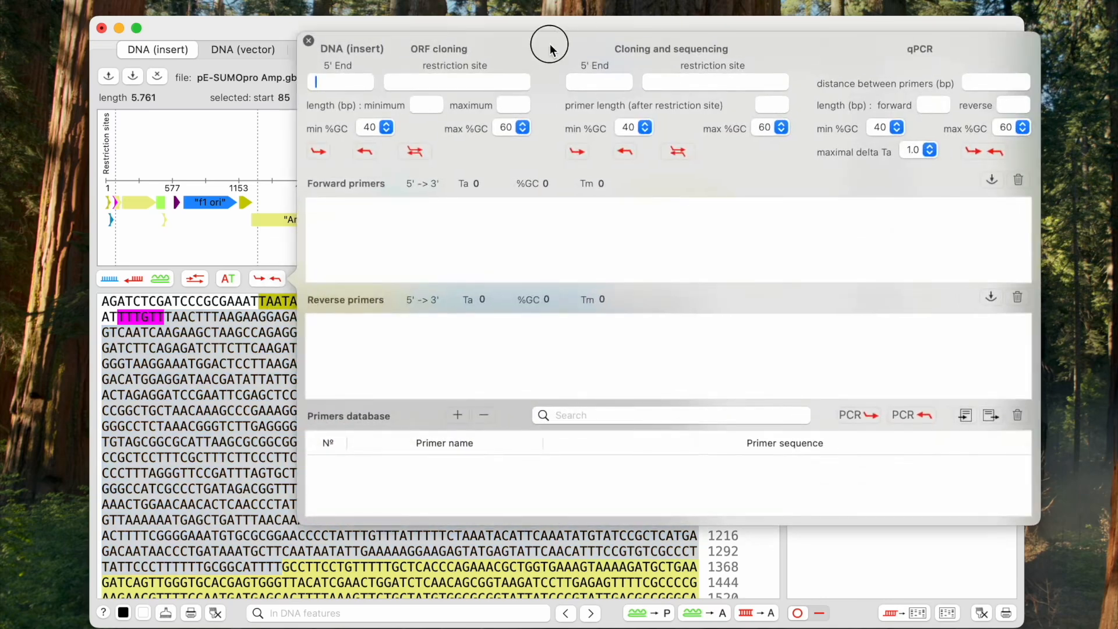
drag(550, 44, 540, 99)
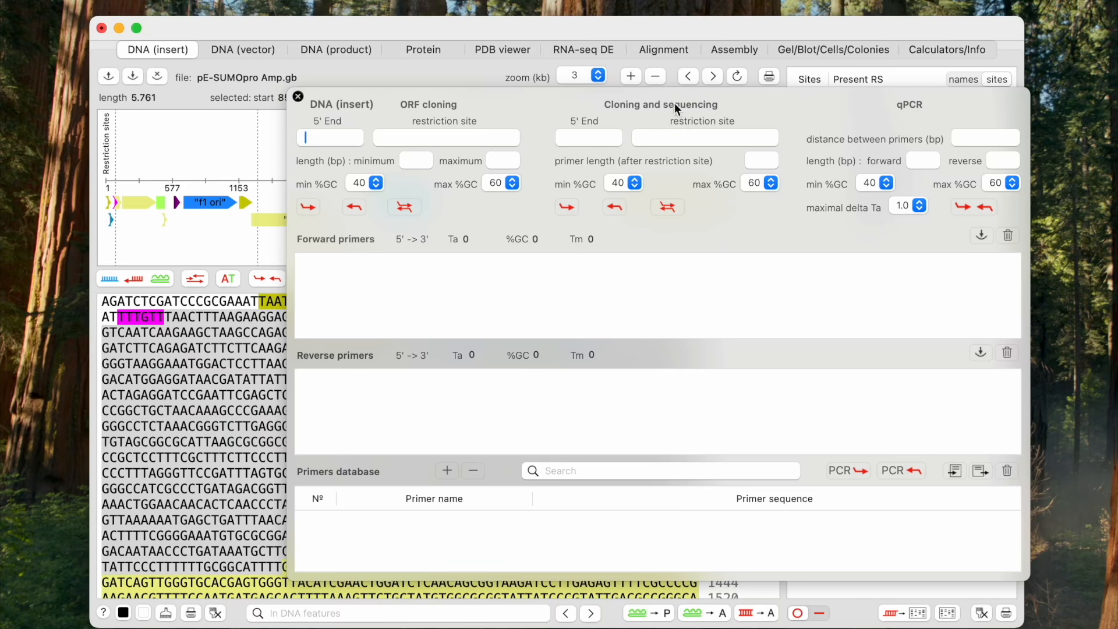
click(664, 138)
text(ATGCAT)
click(606, 139)
text(ttttt)
click(764, 160)
text(20)
Keep the cloning and sequencing GC range at 40 to 60% and generate the forward and reverse primers
click(637, 182)
click(638, 183)
click(776, 184)
click(777, 185)
click(568, 208)
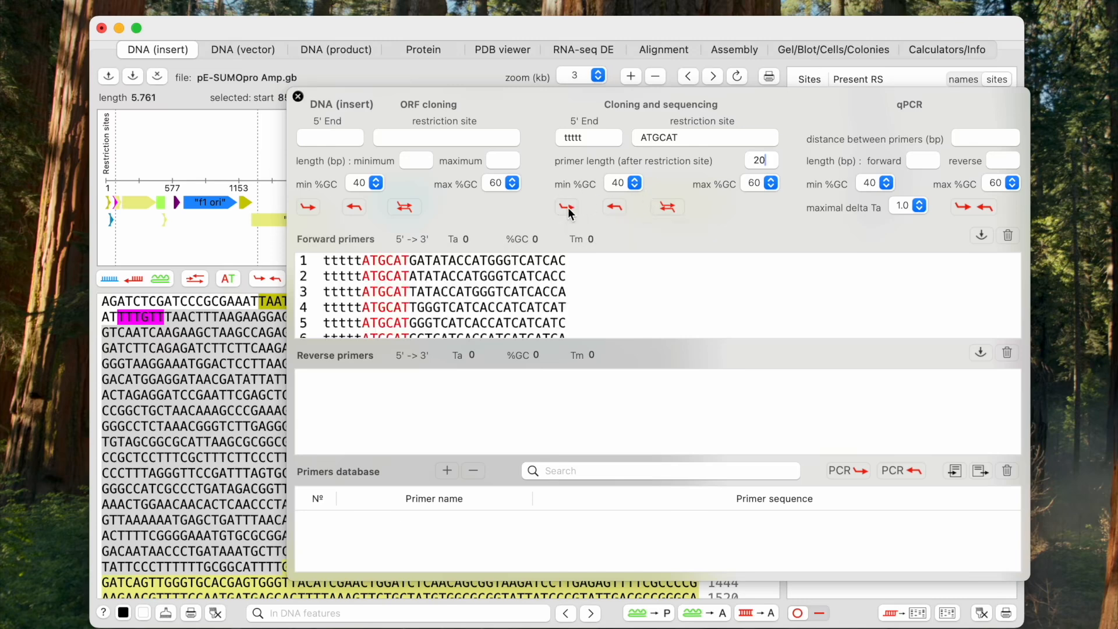
click(618, 214)
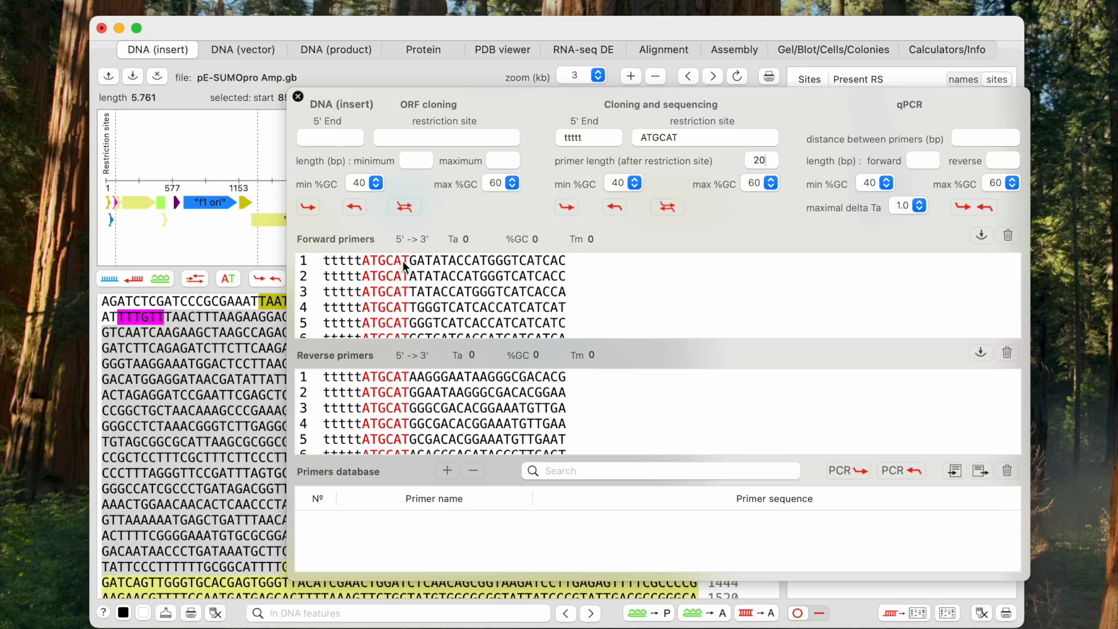
Examine the forward primer list and check the Ta, %GC and Tm of primer 1's annealing part GATATACCATGGGTCATCAC
scroll(466, 285, down, 10)
scroll(466, 284, down, 12)
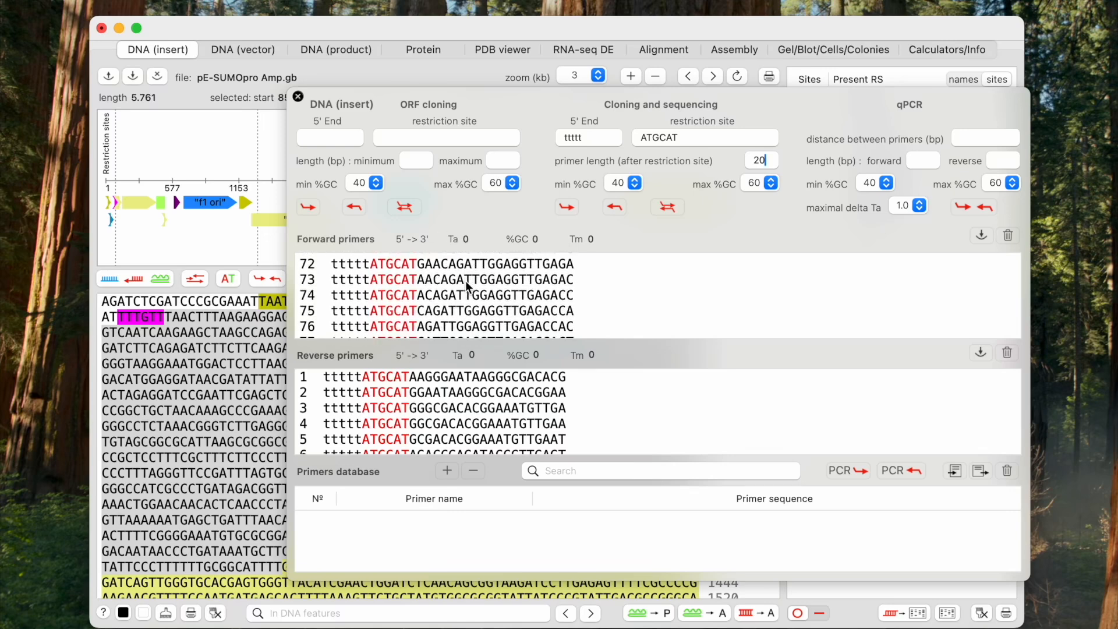
scroll(466, 280, up, 20)
click(410, 261)
drag(413, 261, 566, 260)
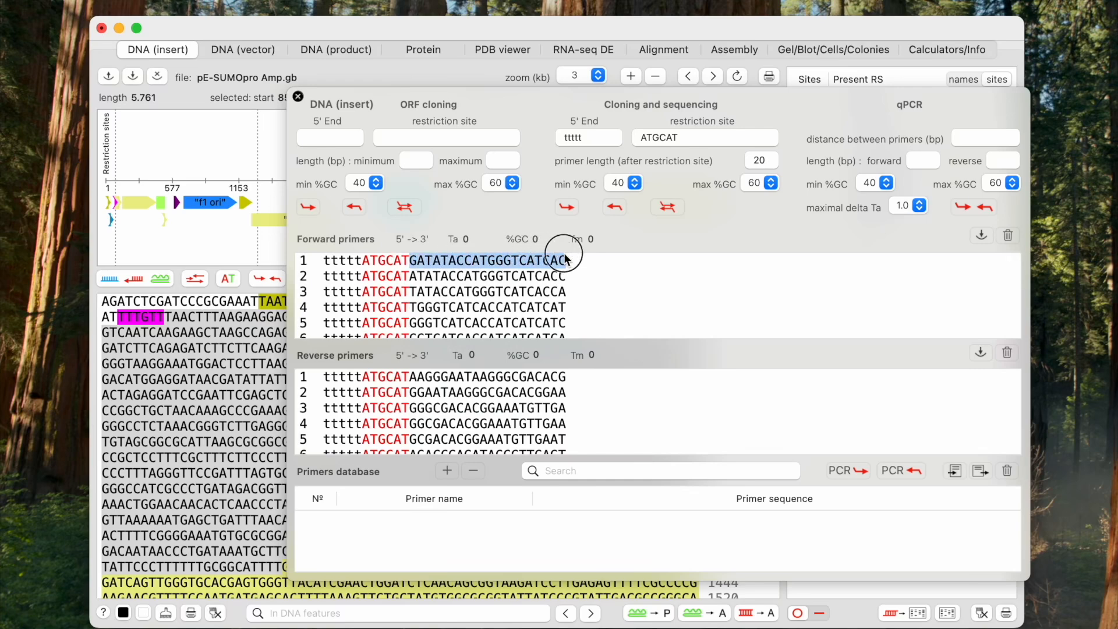
drag(510, 110, 484, 117)
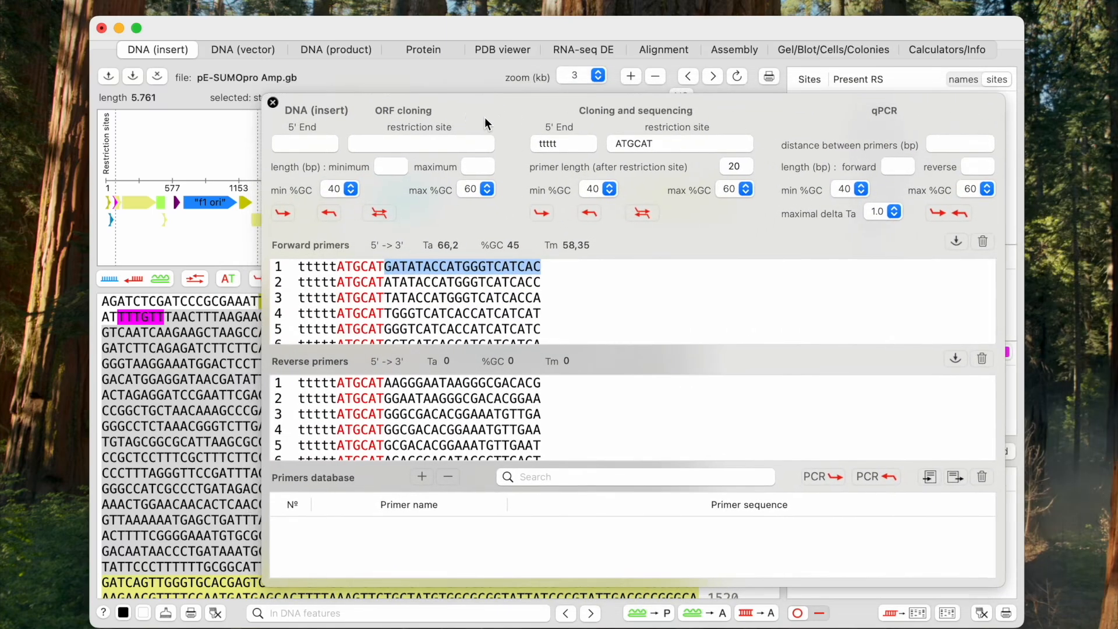
Check the Ta, %GC and Tm of reverse primer 23's annealing part CCCGATTTAGAGCTTGACGG and test the selected primer pair for dimers
scroll(484, 412, down, 10)
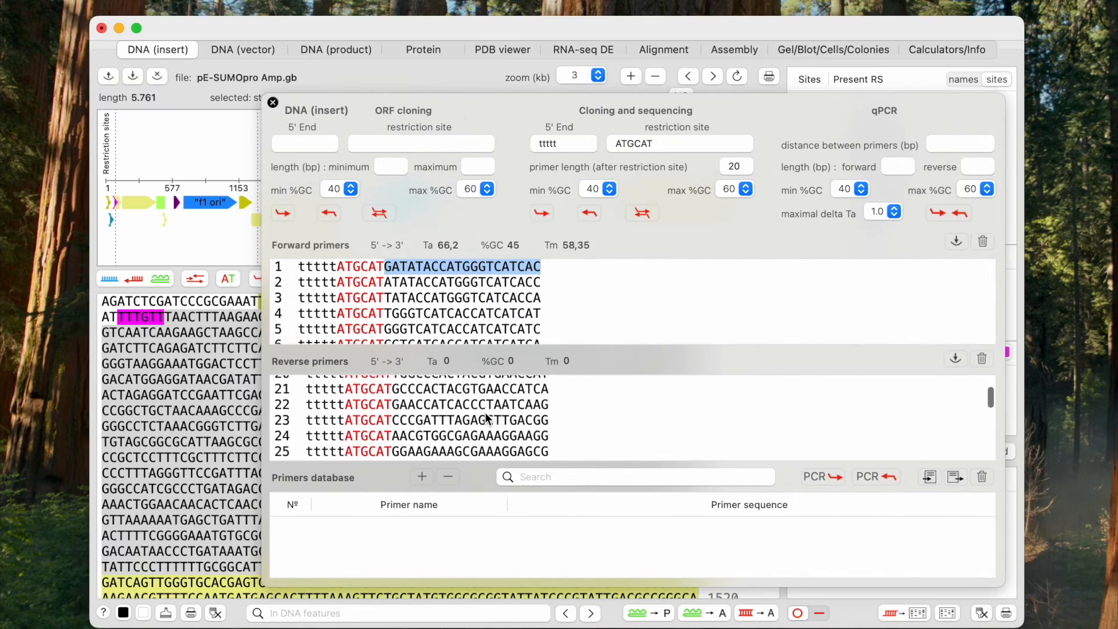
drag(396, 420, 548, 429)
drag(522, 112, 462, 72)
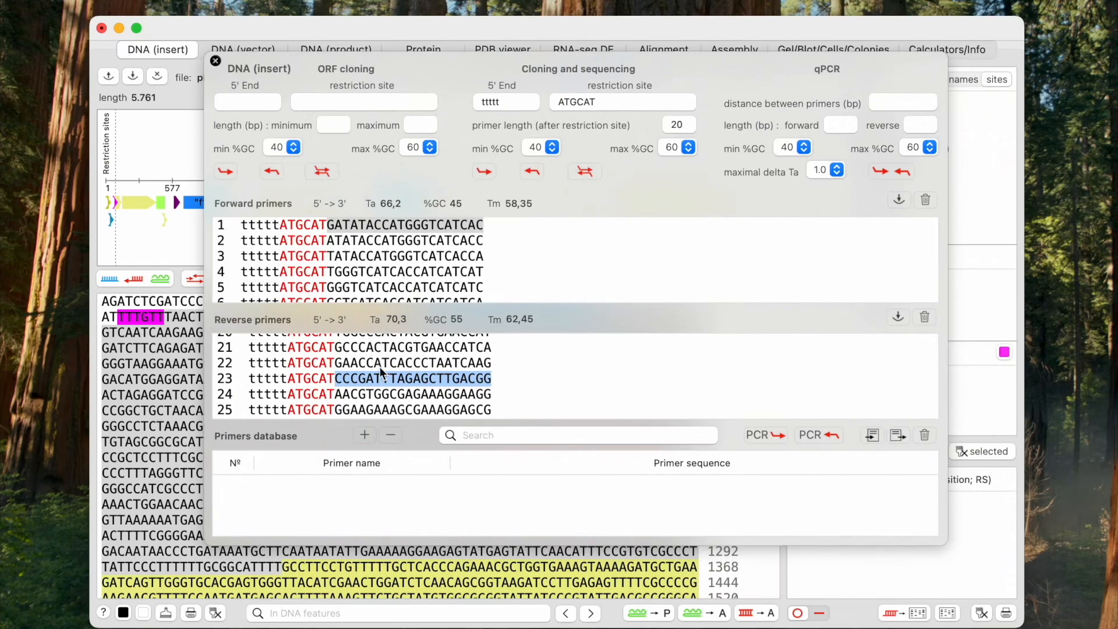
click(595, 175)
Add a primers database entry with the full reverse primer 23 sequence, tttttATGCATCCCGATTTAGAGCTTGACGG
click(365, 436)
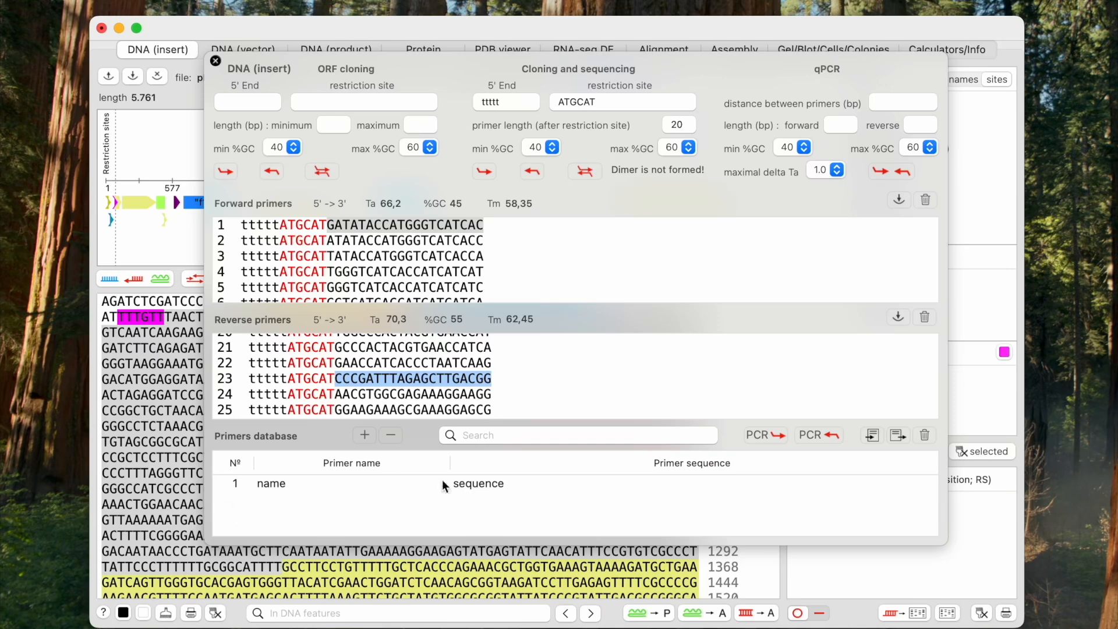
drag(249, 378, 493, 380)
key(super+c)
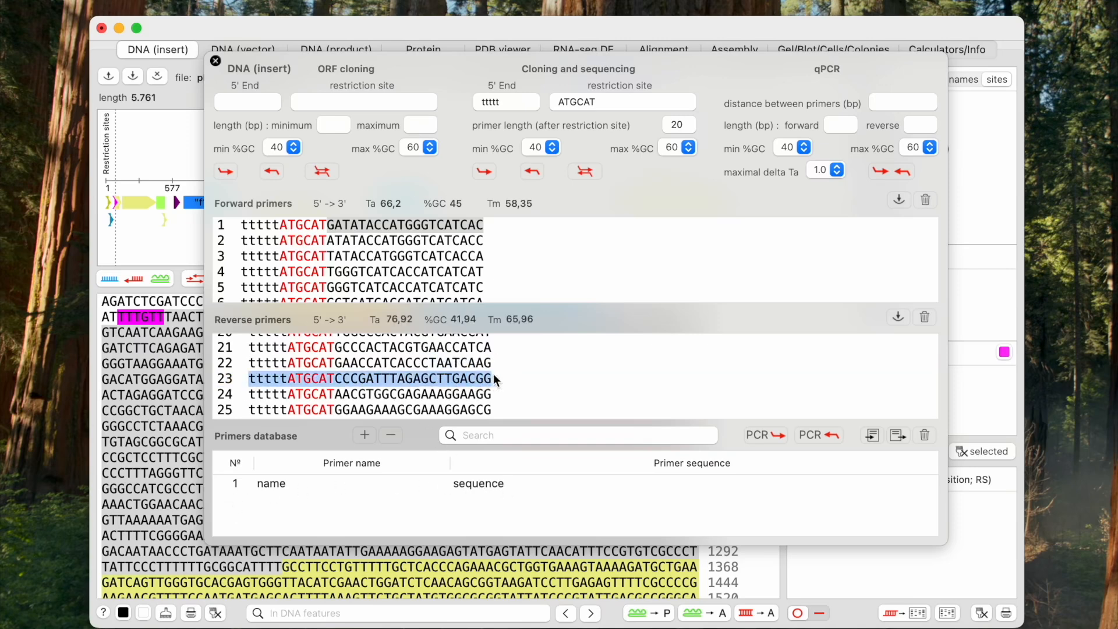
click(482, 489)
click(481, 489)
key(super+a)
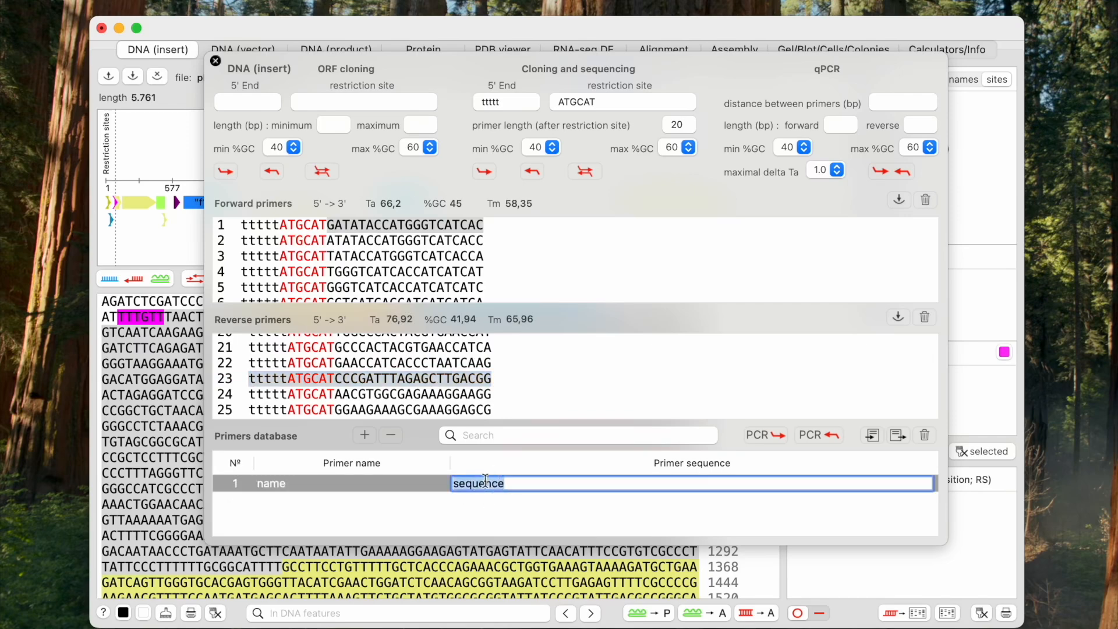
key(super+v)
Name the new primers database entry Testprimer and close the primer design window
click(345, 483)
click(289, 486)
text(Test)
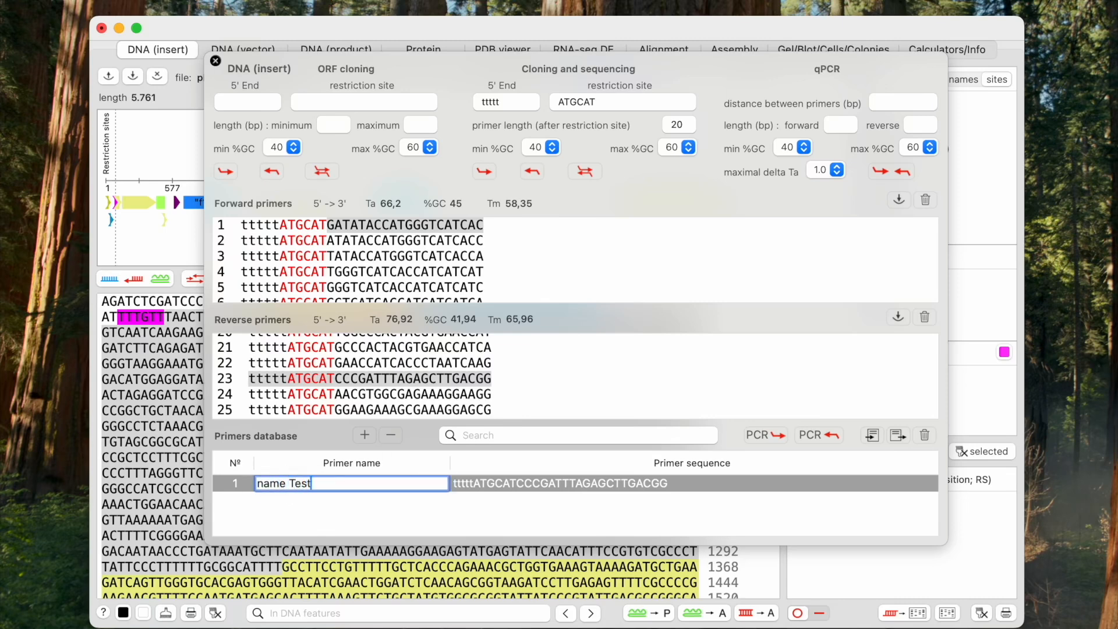
text( primer)
click(290, 483)
key(BackSpace)
key(BackSpace)
key(BackSpace)
key(BackSpace)
key(BackSpace)
click(354, 502)
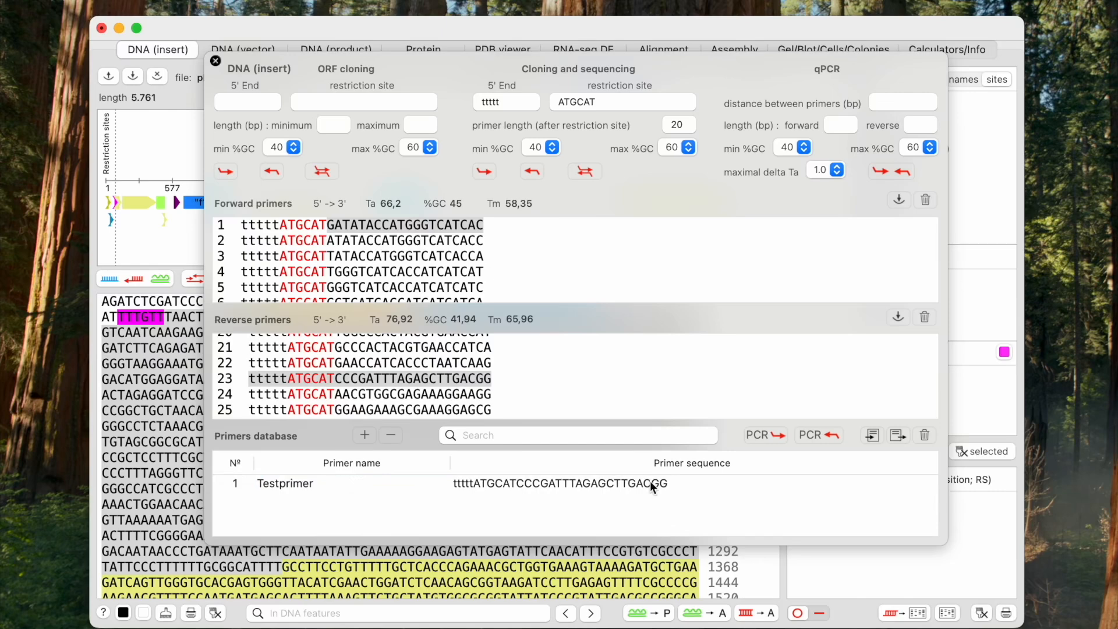
key(Escape)
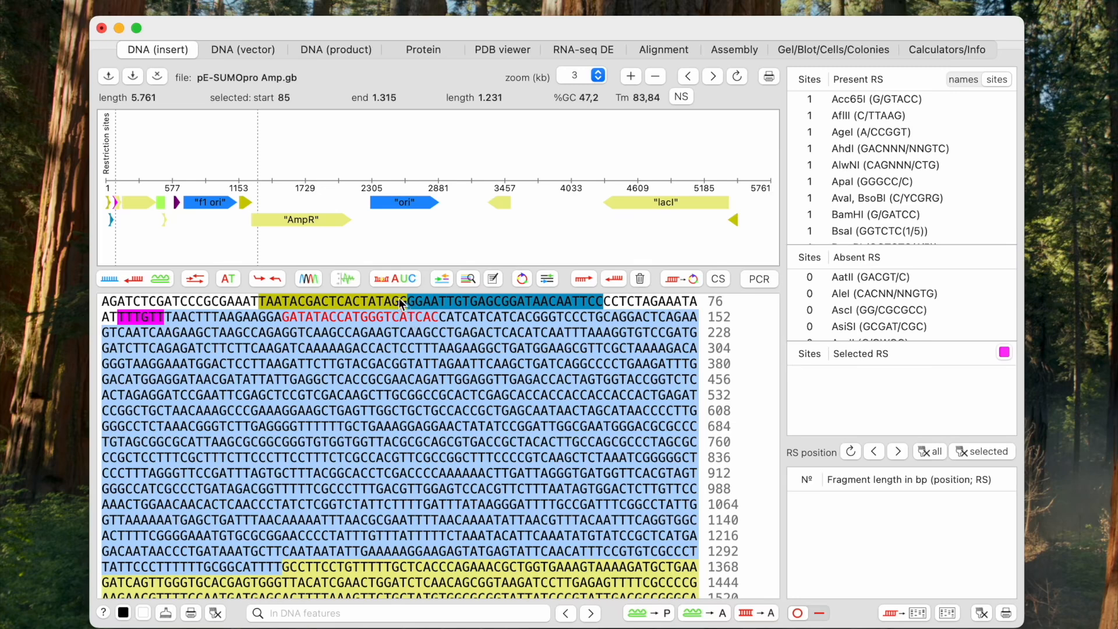
Open the sequencing file Platte791_E10_036.ab1 as the DNA vector and place its chromatogram clear of the sequence text
click(256, 50)
click(108, 76)
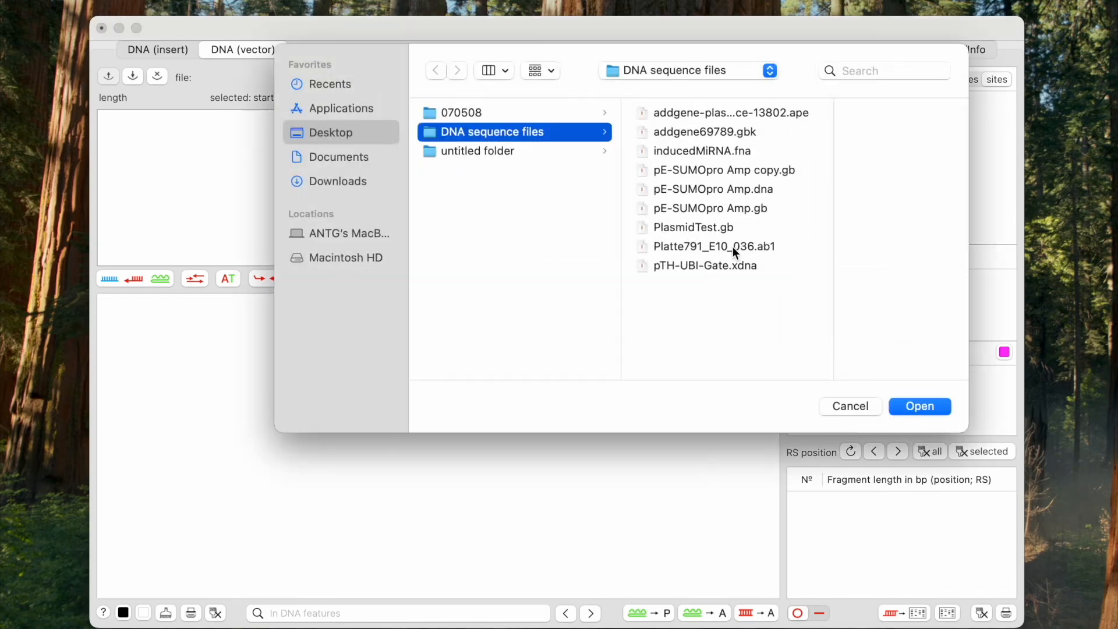
click(732, 246)
click(920, 405)
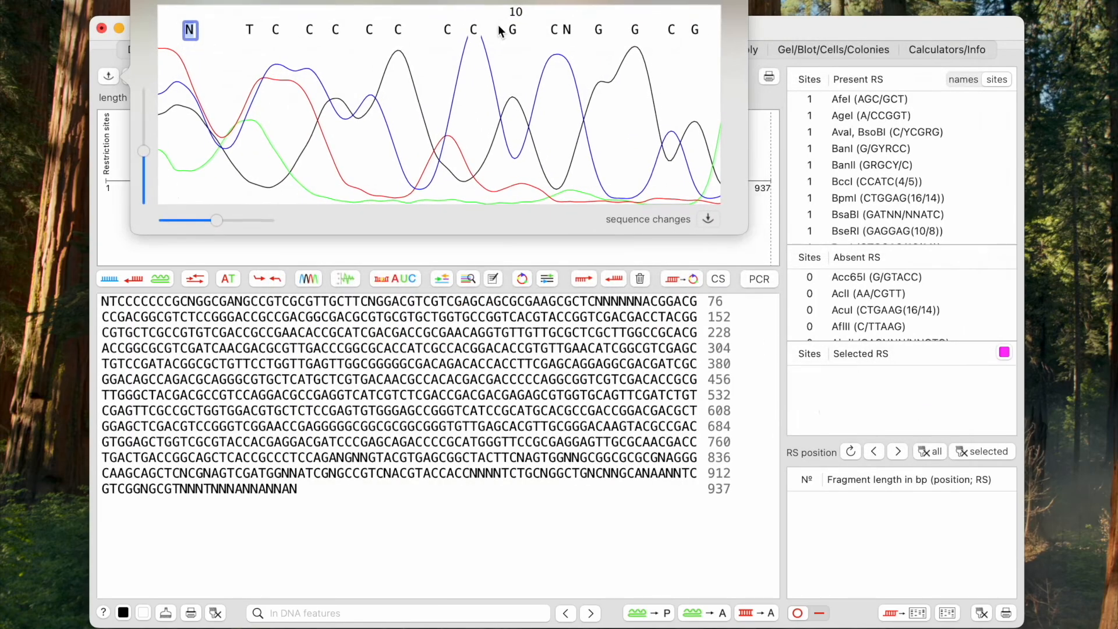
drag(466, 4, 705, 205)
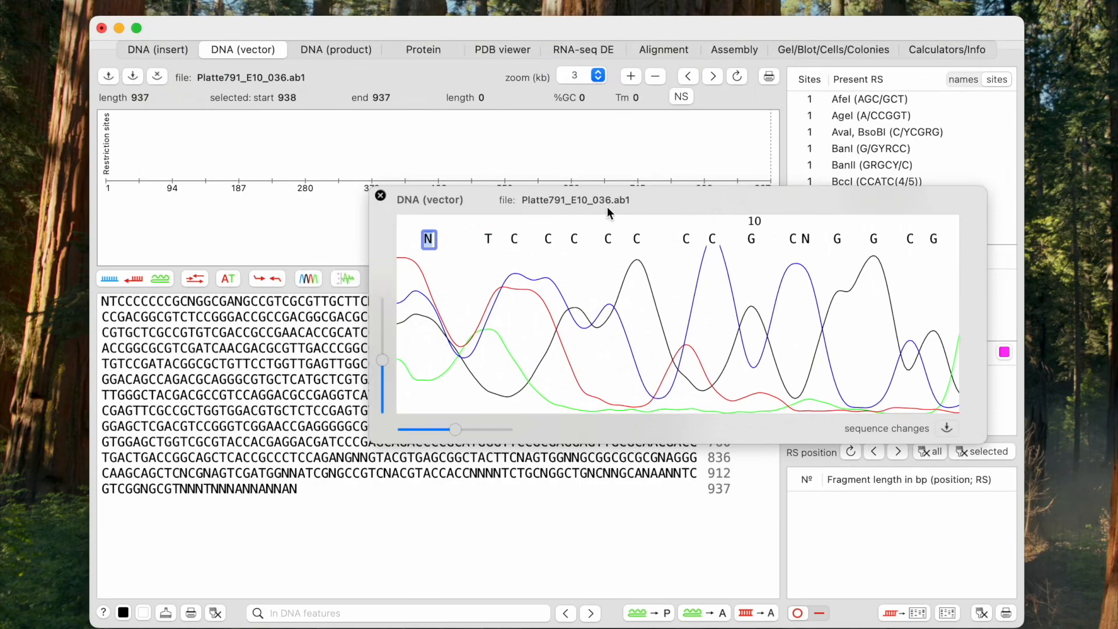
drag(679, 199, 602, 159)
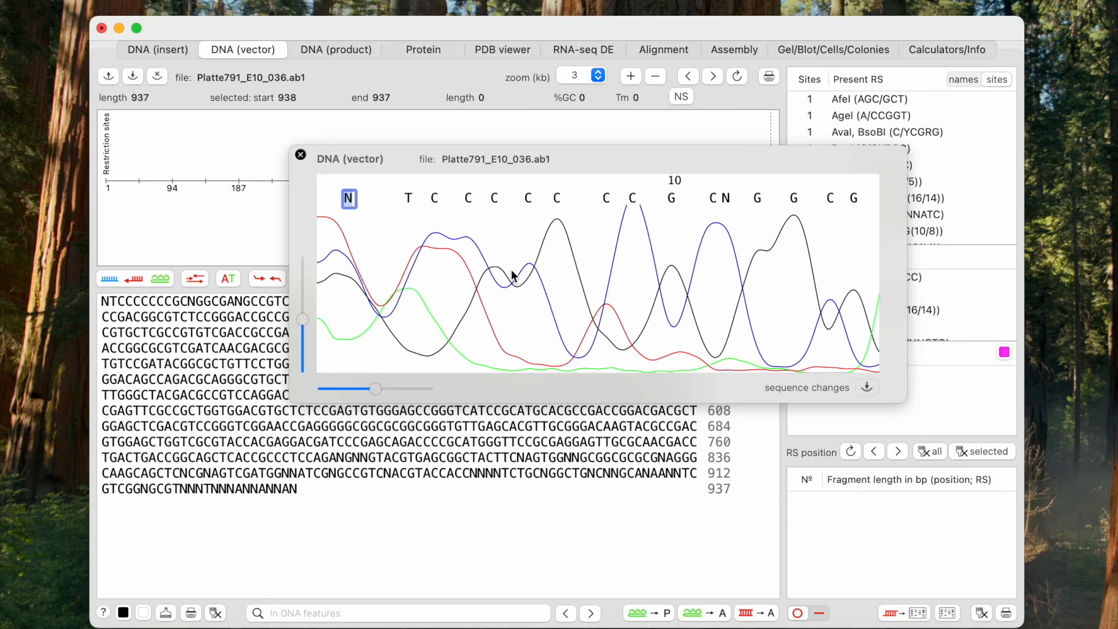
drag(585, 159, 668, 99)
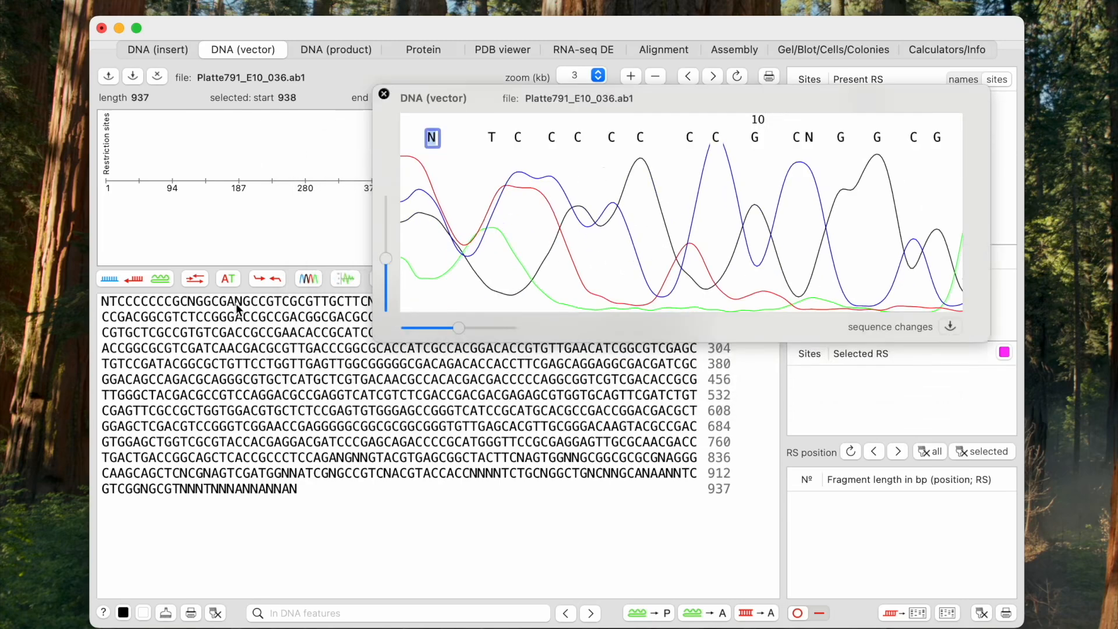
Examine the chromatogram at bases 18, 635, 791 and 792 by selecting the corresponding places in the vector sequence
drag(236, 302, 318, 303)
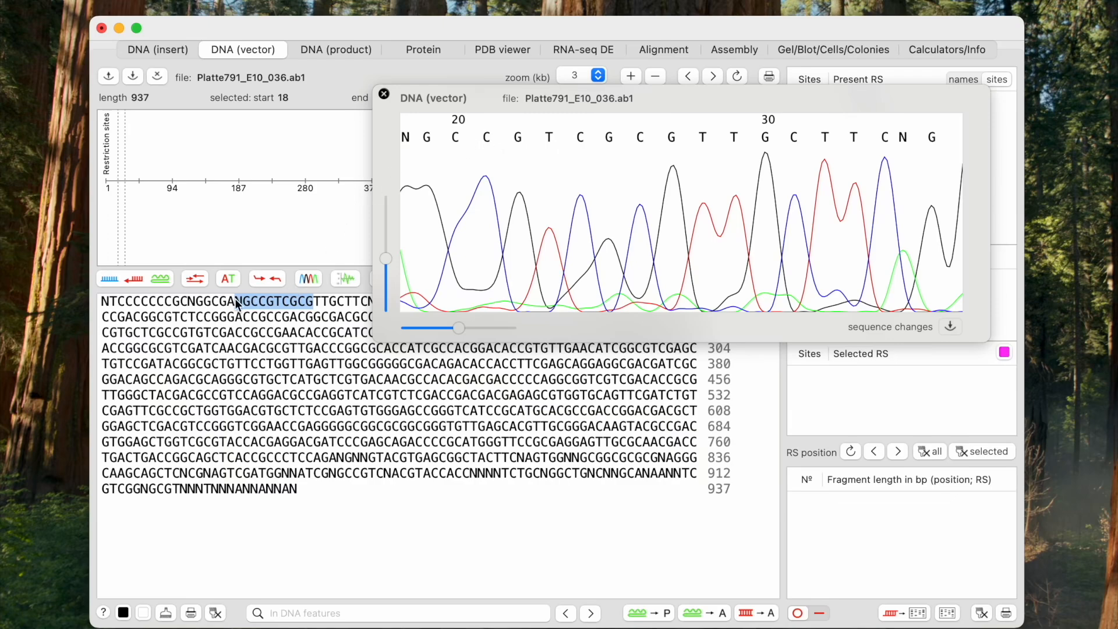
click(305, 426)
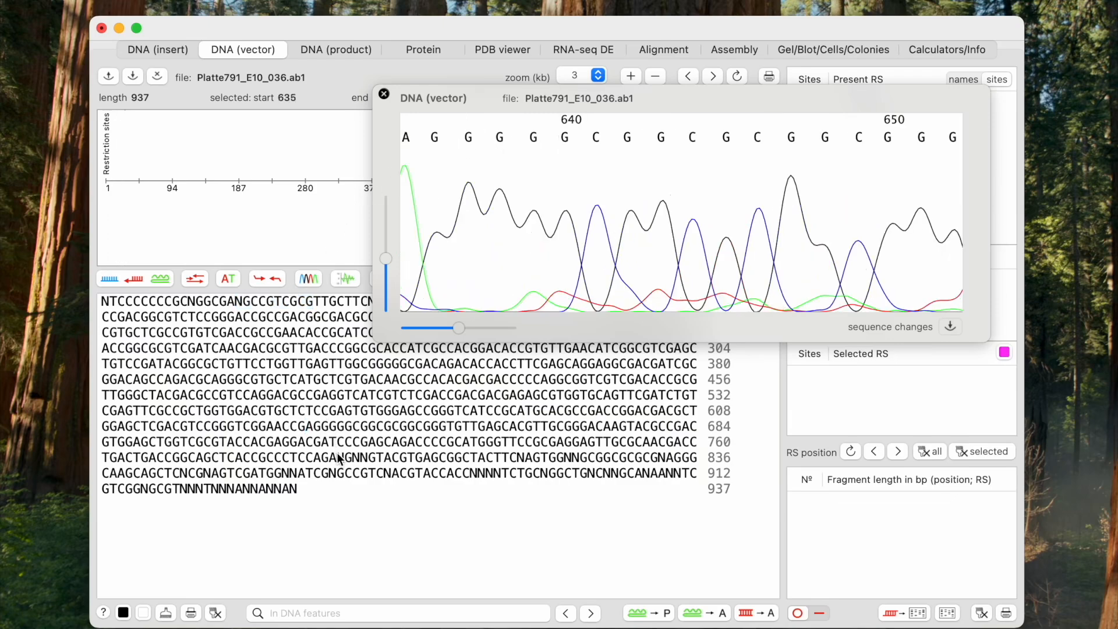
click(338, 457)
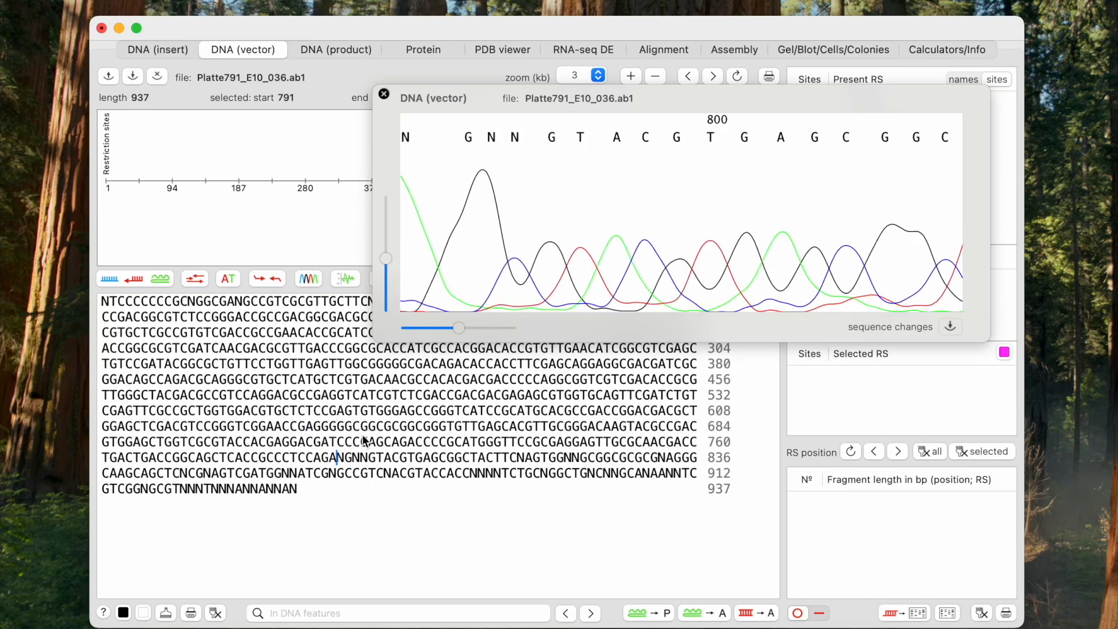
drag(343, 464, 432, 462)
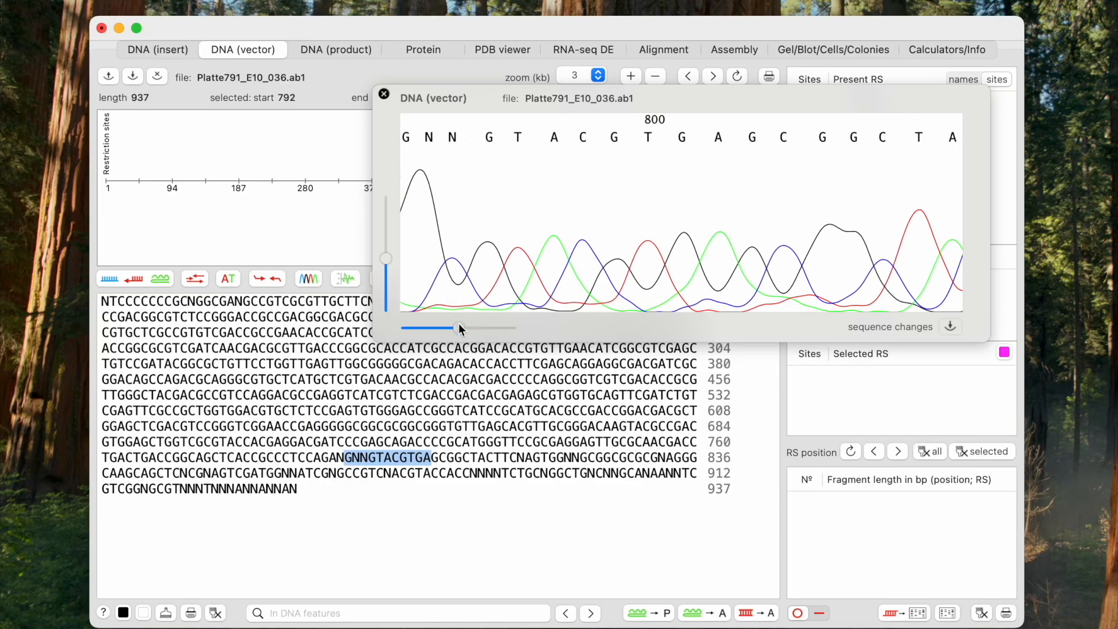
Reduce the chromatogram's horizontal scale in two stages and examine the peaks along the read
drag(438, 328, 435, 329)
scroll(465, 260, left, 15)
scroll(465, 261, left, 2)
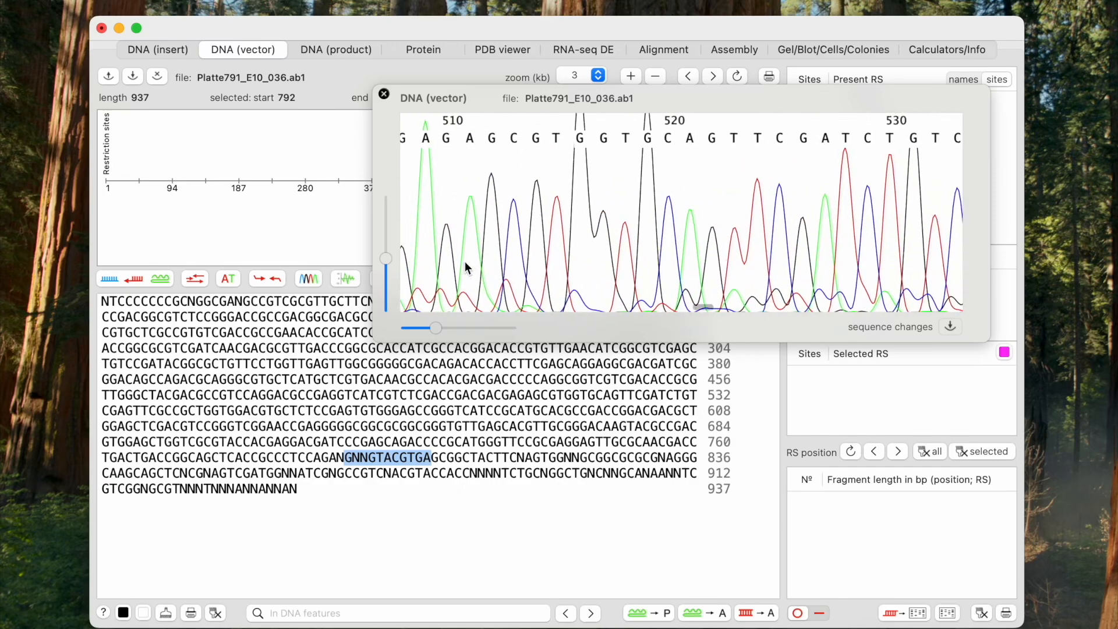
drag(436, 327, 427, 330)
scroll(516, 268, left, 5)
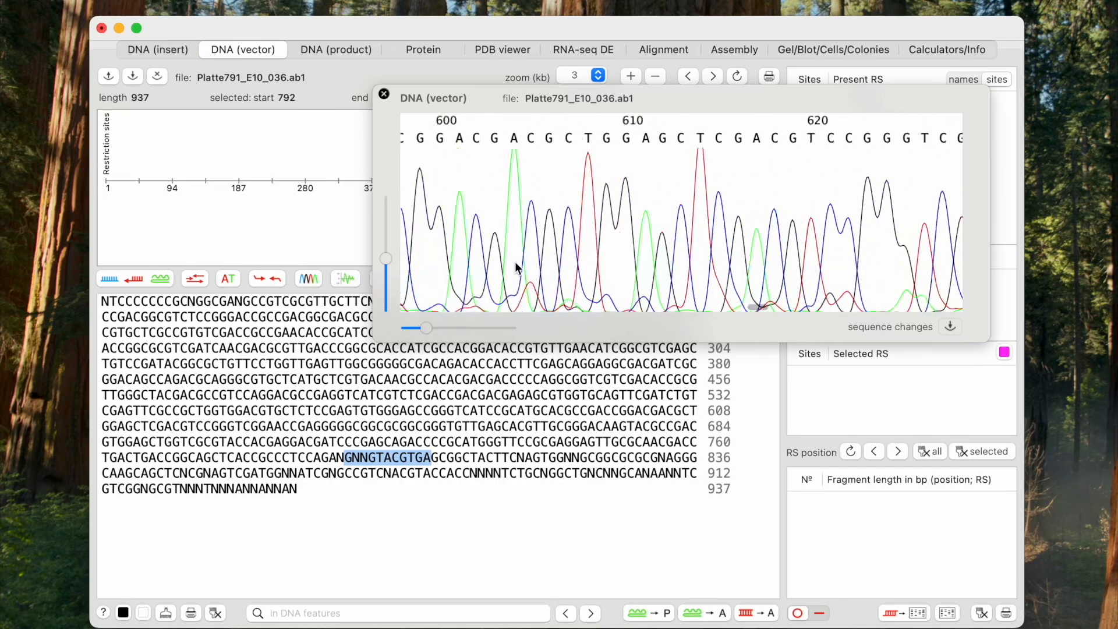
Reduce the chromatogram's vertical scale slightly and bring the ambiguous bases between 60 and 70 into view
scroll(516, 268, left, 6)
click(387, 257)
drag(386, 256, 387, 268)
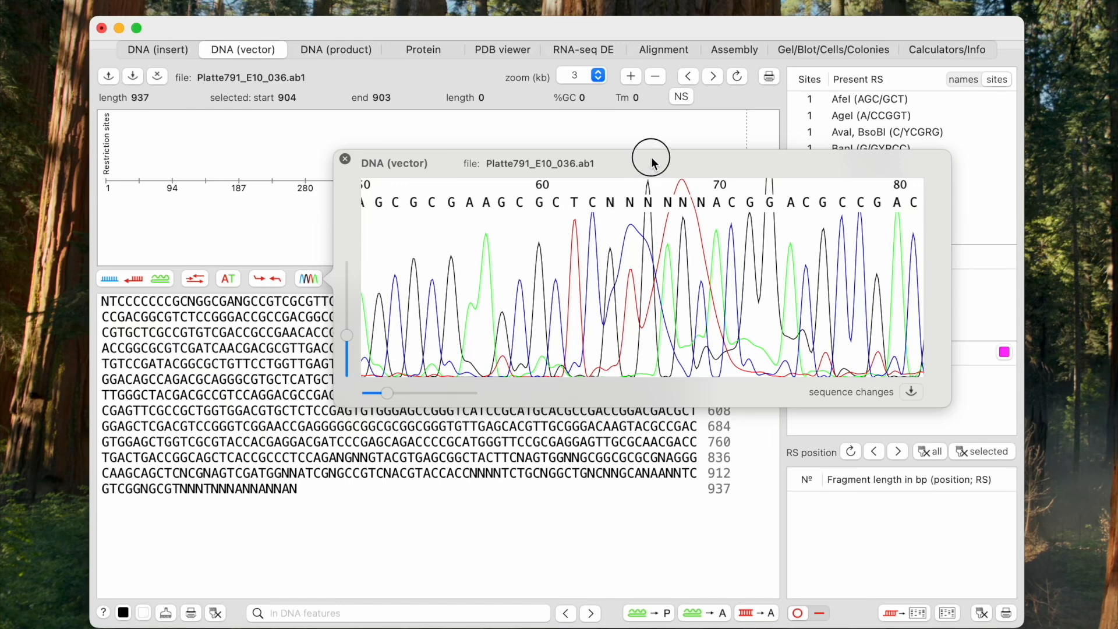
drag(648, 163, 710, 99)
Replace the ambiguous N at base 64 in the chromatogram with G and save the sequence change
click(672, 138)
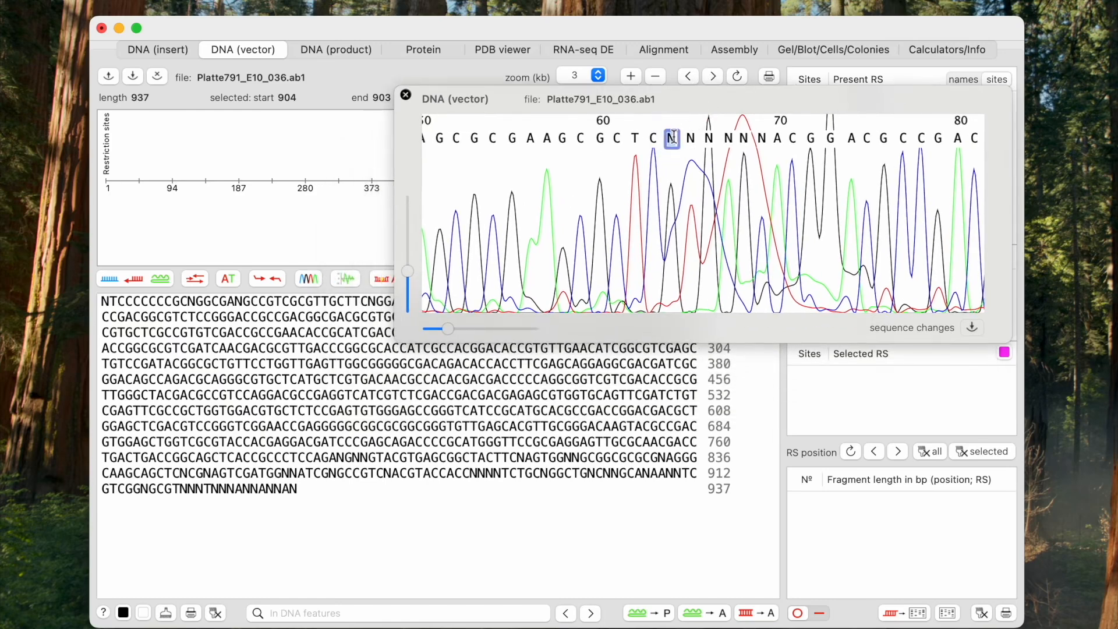
text(G)
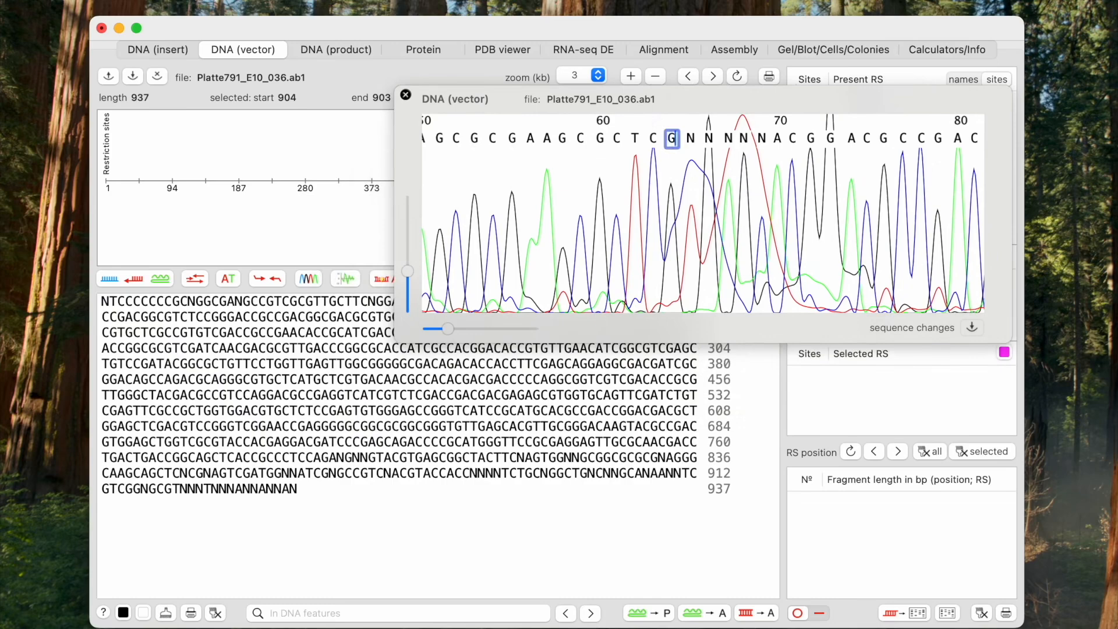
click(973, 327)
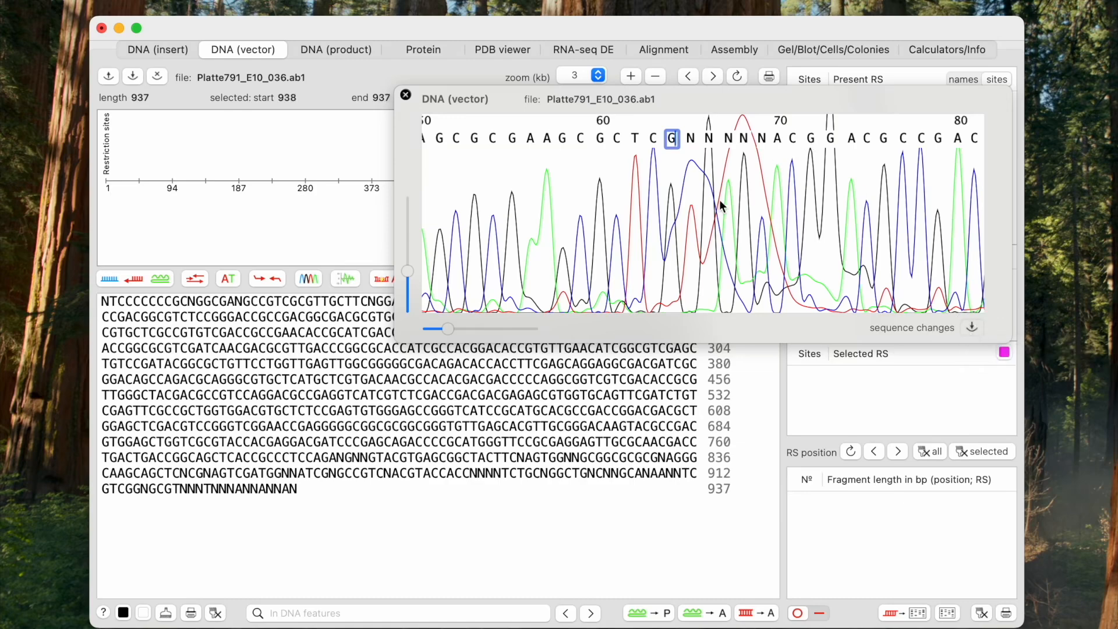
Check base 64 in the vector sequence text, then close the chromatogram and the sequencing file
drag(512, 96, 743, 87)
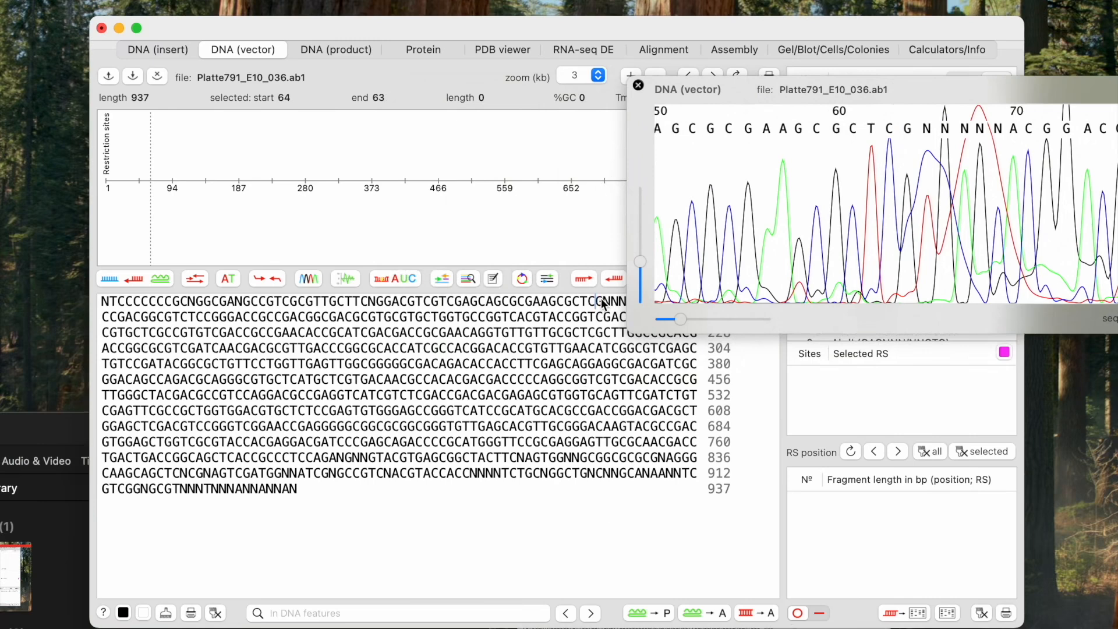
drag(754, 99, 493, 341)
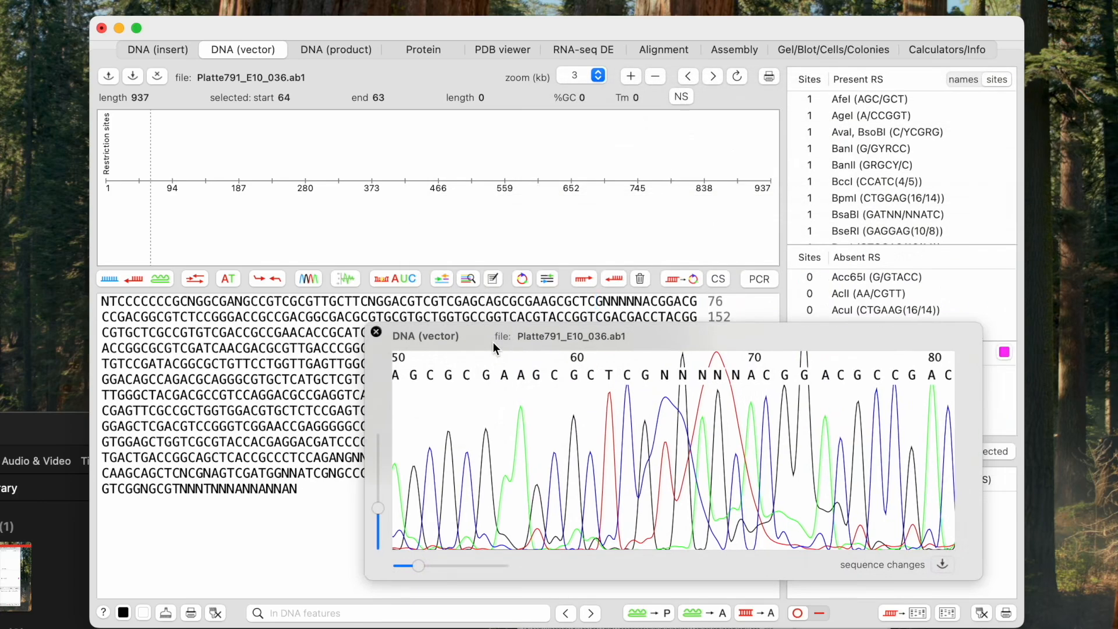
click(377, 334)
click(156, 76)
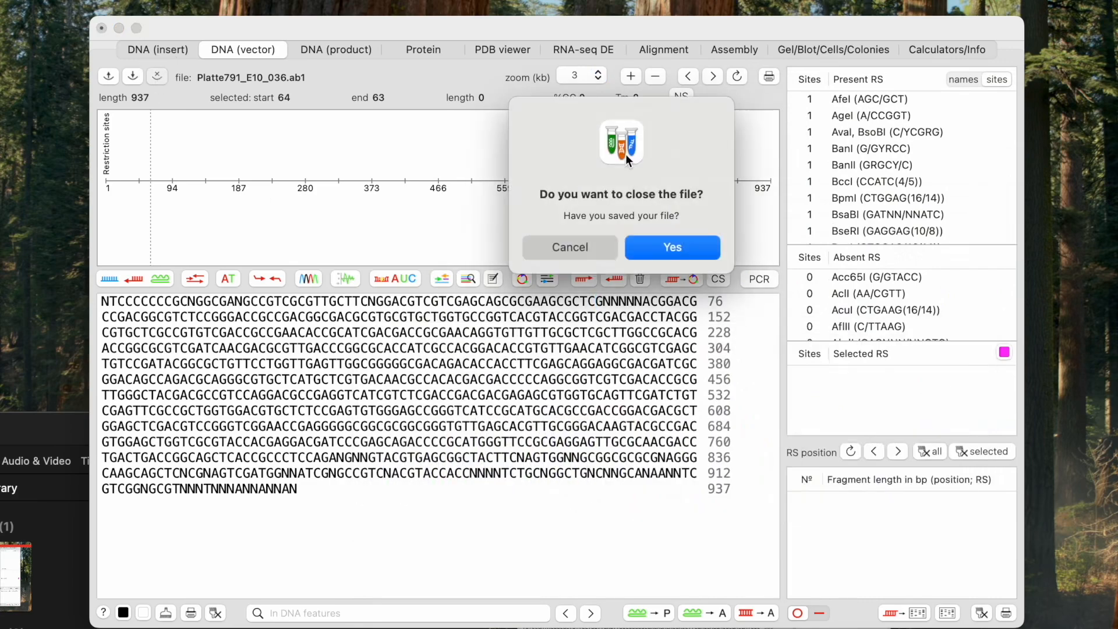
click(670, 245)
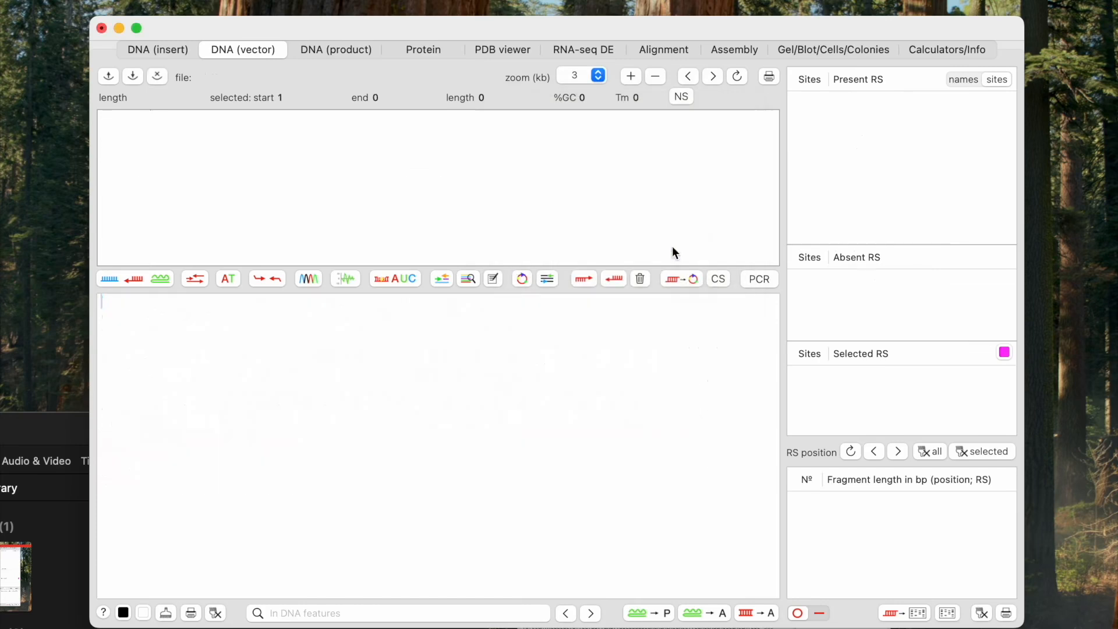
Reopen Platte791_E10_036.ab1 as the DNA vector, check the edited base in its chromatogram, and close the chromatogram
click(110, 78)
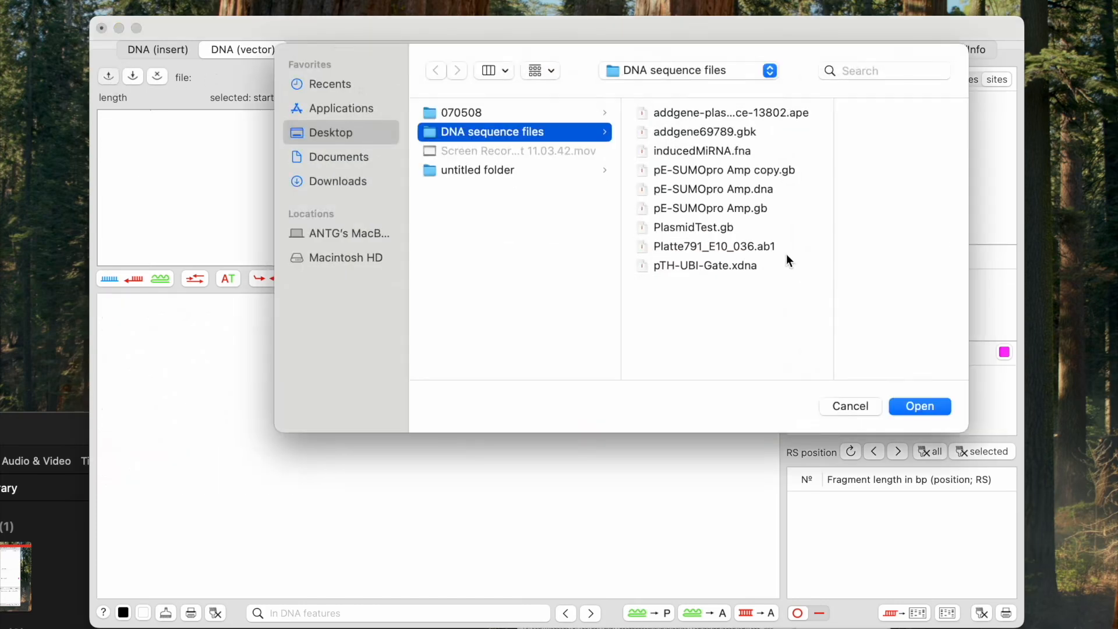
click(766, 246)
click(917, 405)
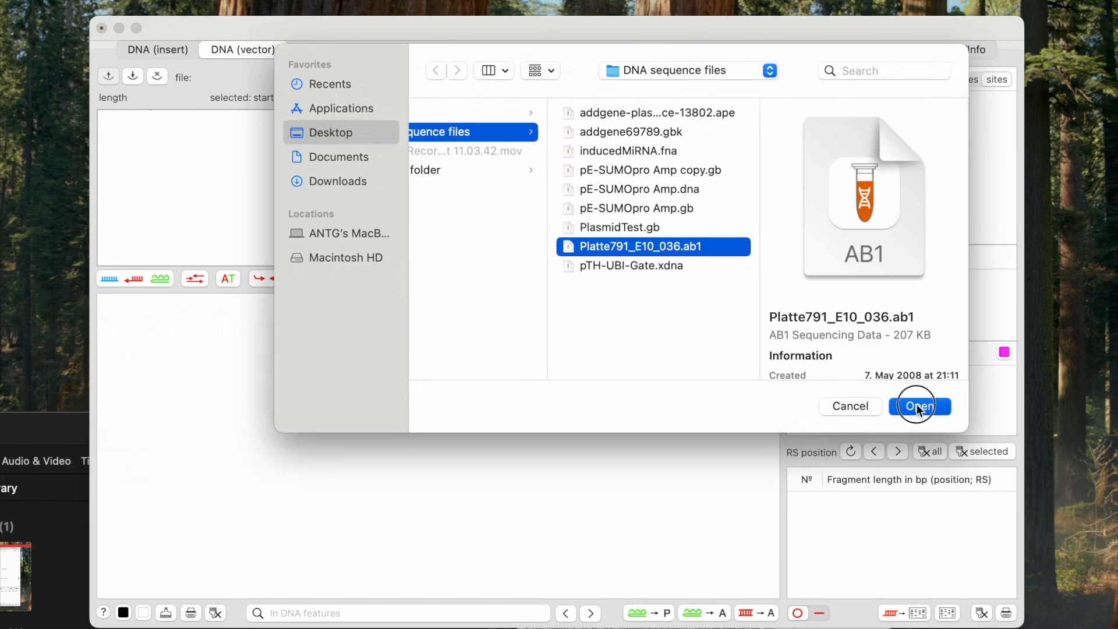
mouse_move(489, 5)
mouse_down()
mouse_move(688, 142)
mouse_move(731, 195)
mouse_move(815, 184)
mouse_move(809, 175)
mouse_up()
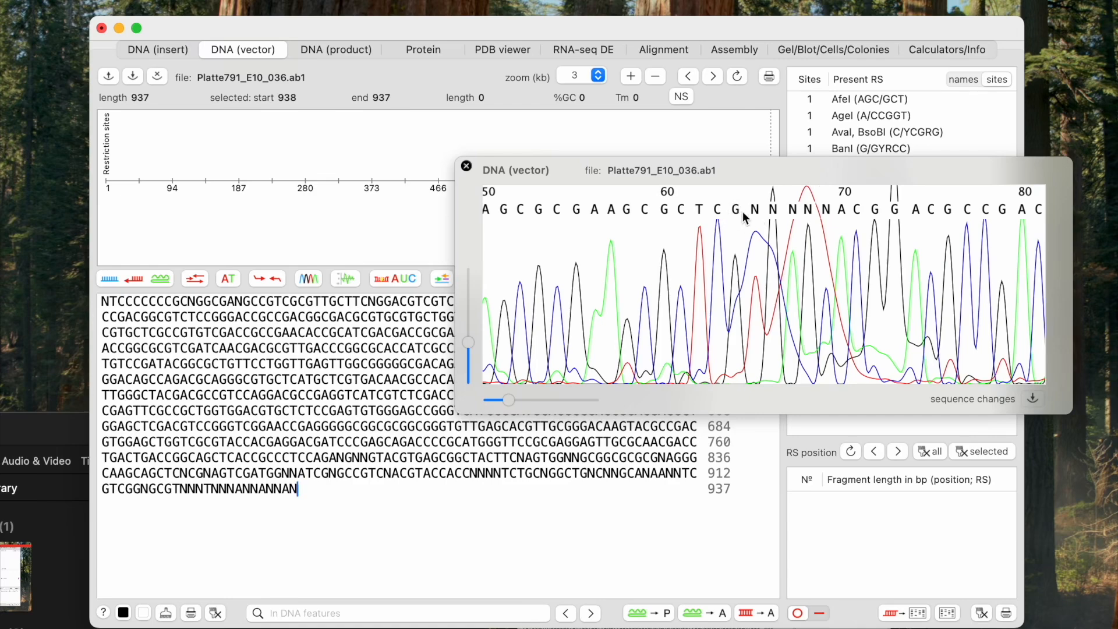
drag(749, 163, 695, 172)
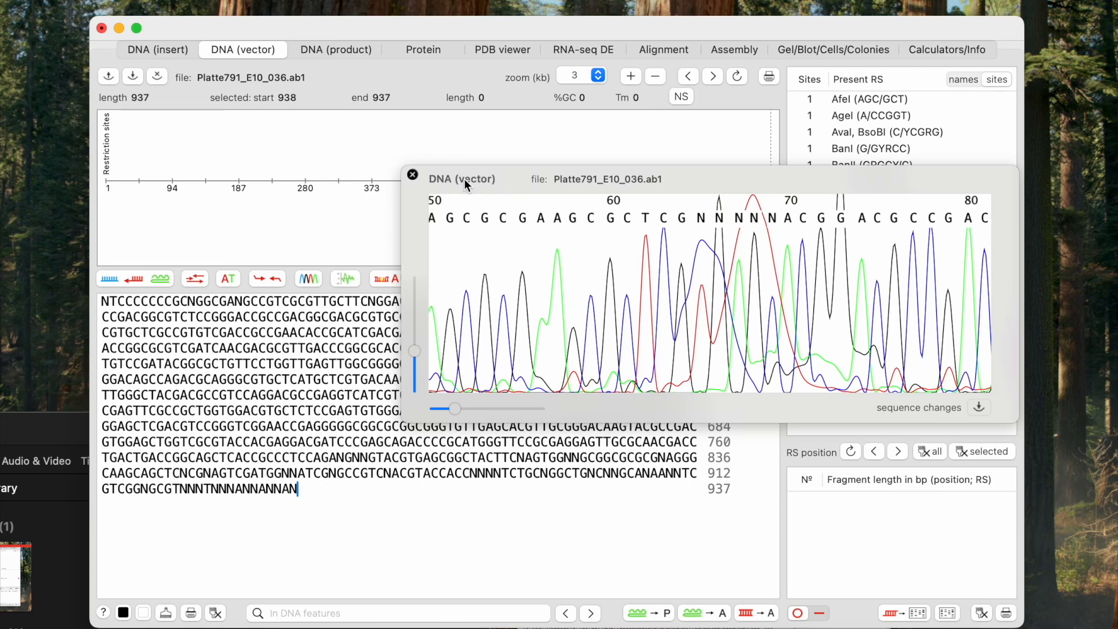
click(413, 175)
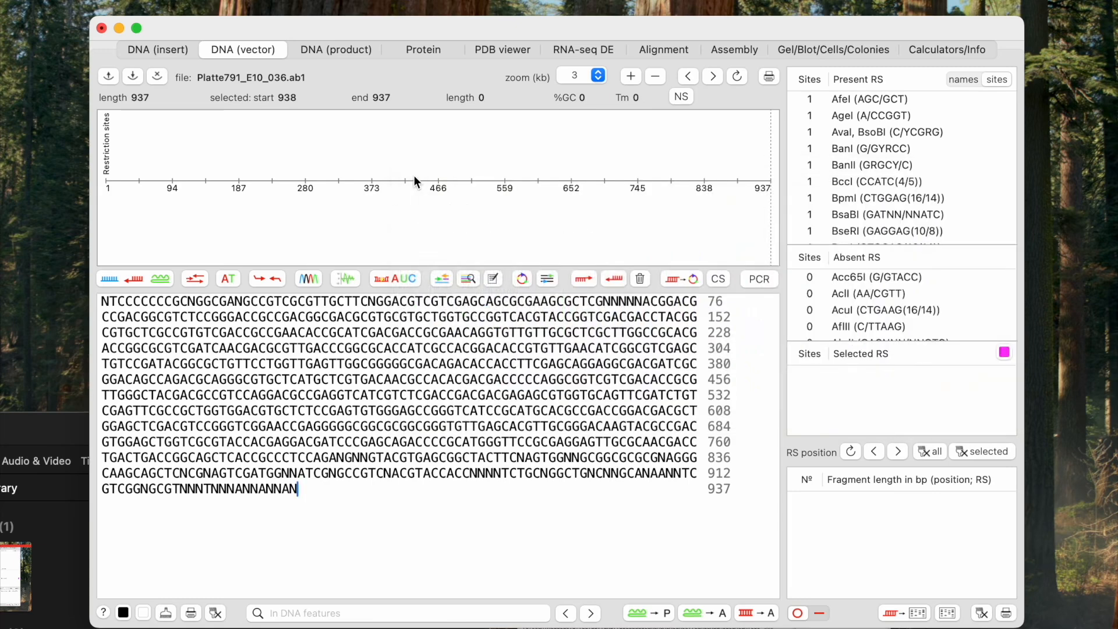